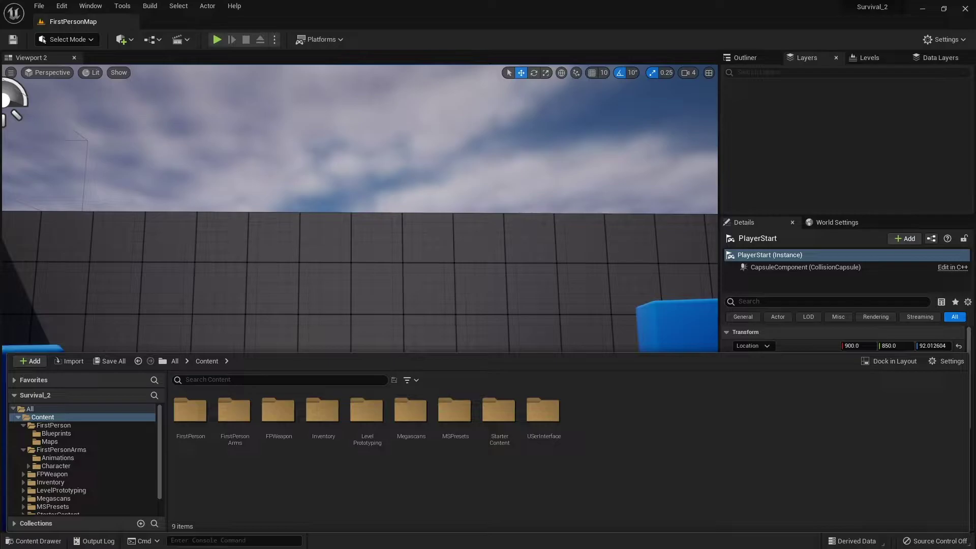
Import the AxeAttack animation file into the Content folder using SK_Mannequin_Arms_Skeleton as its skeleton.
drag(0, 163, 474, 95)
click(299, 305)
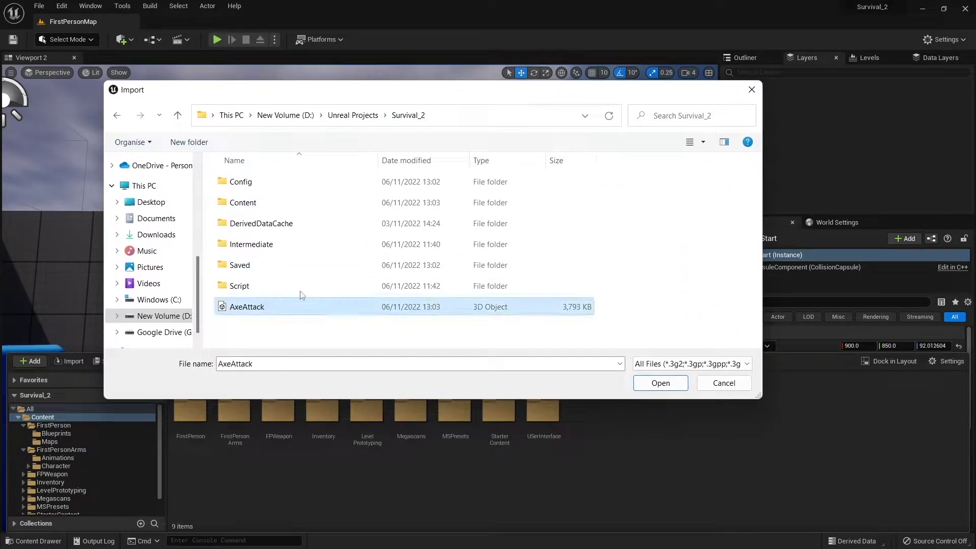
click(647, 386)
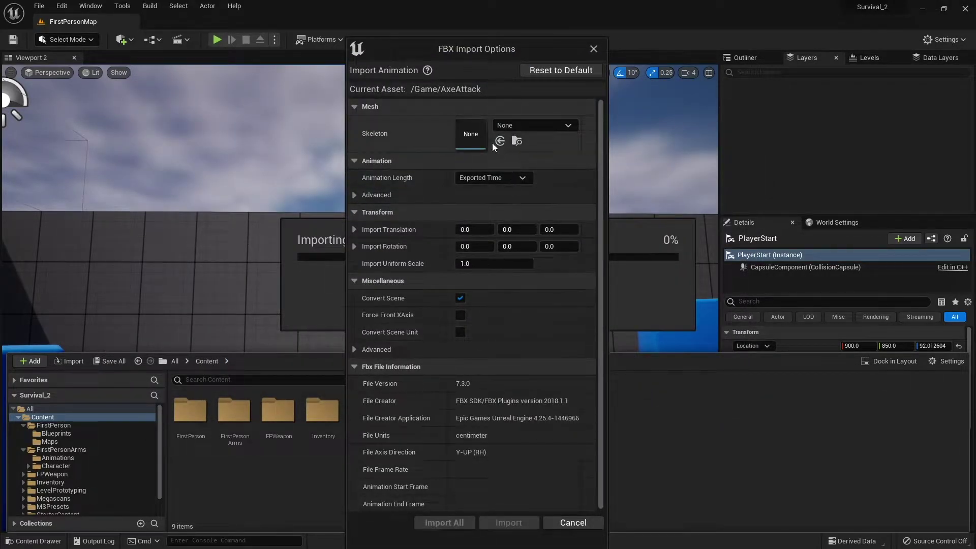
click(547, 126)
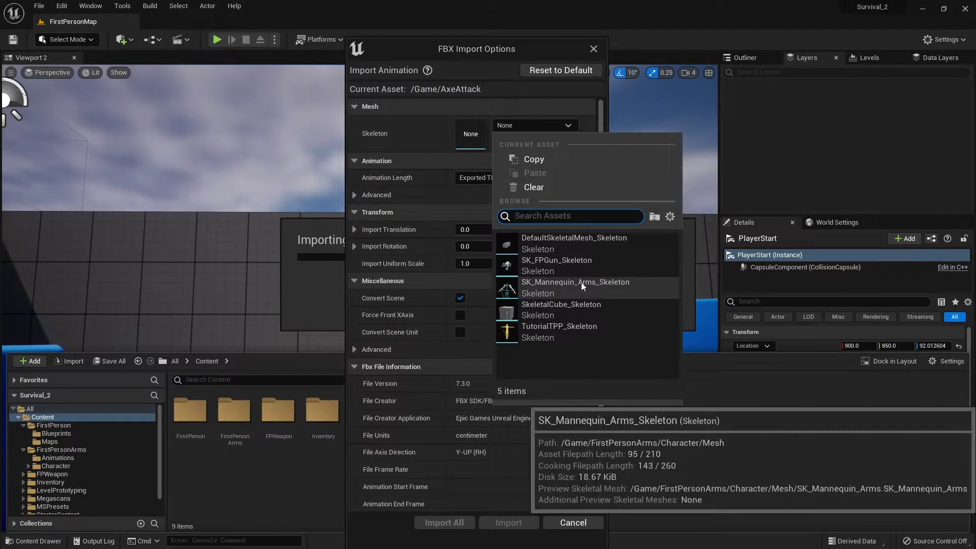
click(605, 285)
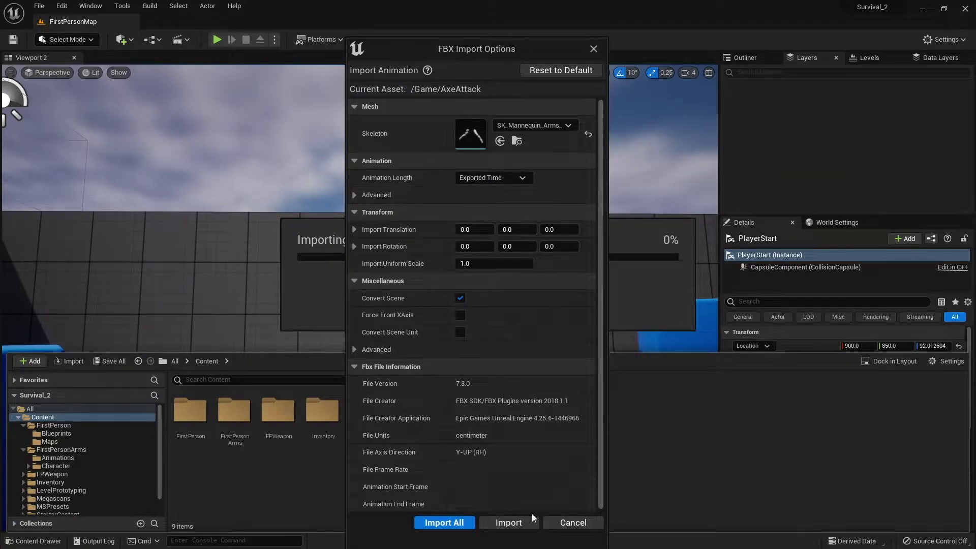
click(515, 527)
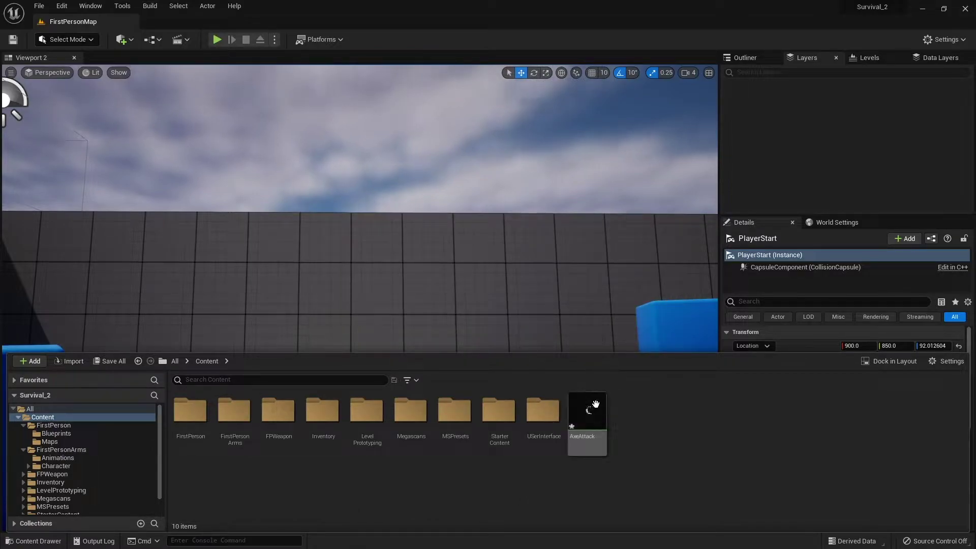
Open the imported AxeAttack animation and compare the direction it faces with the FirstPerson_Idle animation.
double_click(594, 405)
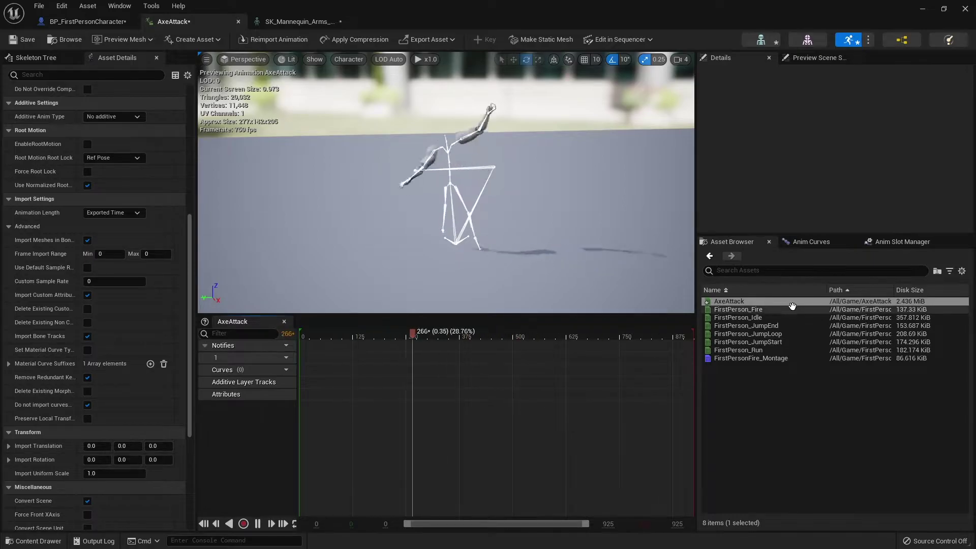
mouse_move(772, 319)
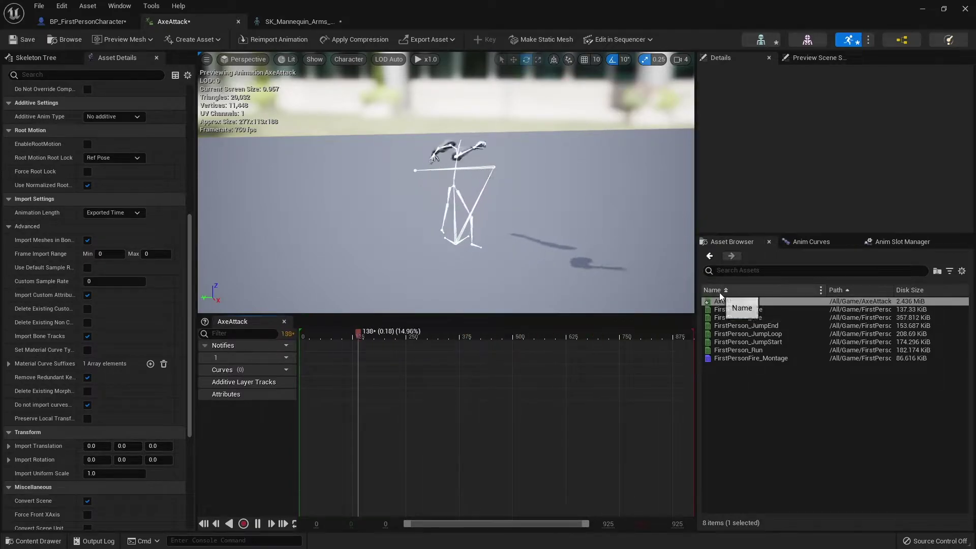
double_click(760, 316)
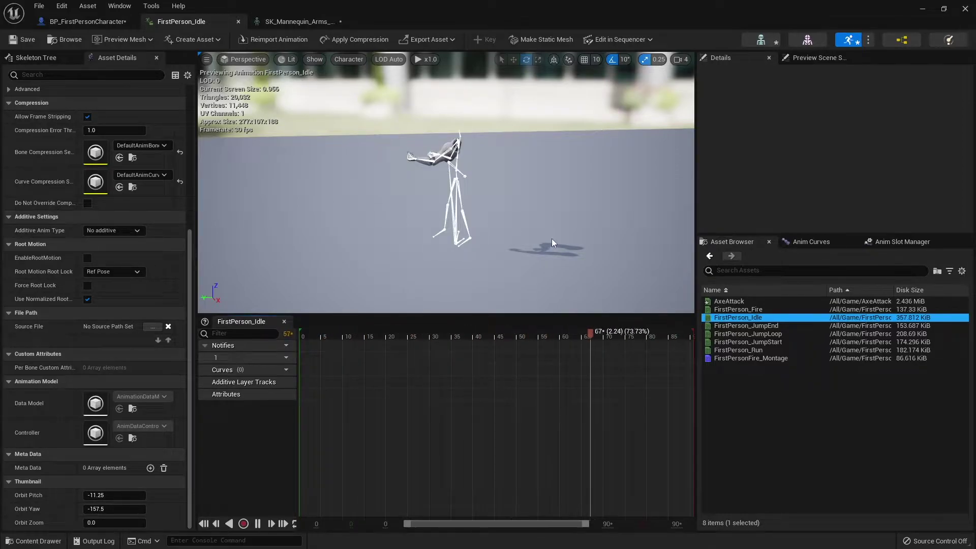
double_click(729, 302)
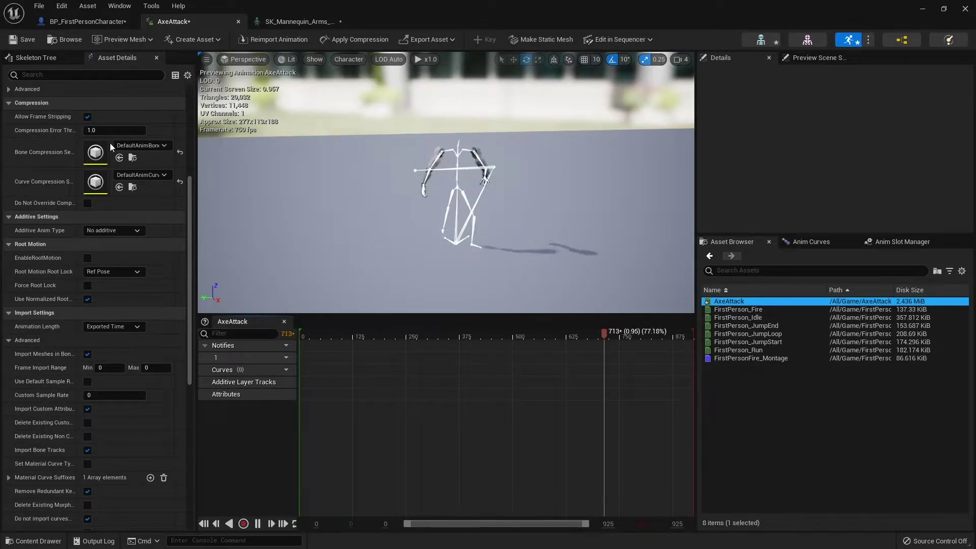
Set the third Import Rotation value of AxeAttack to -90 and reimport the animation.
scroll(91, 296, down, 5)
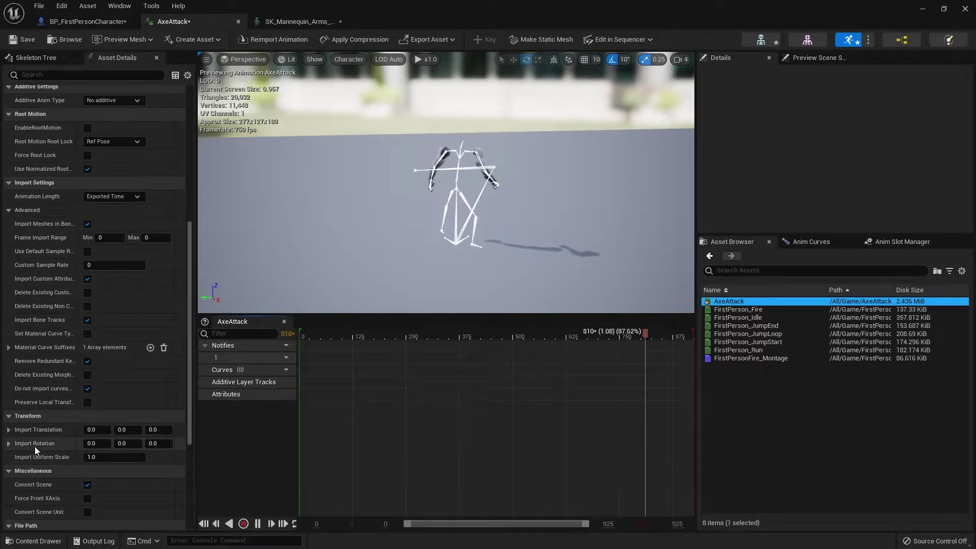
click(152, 443)
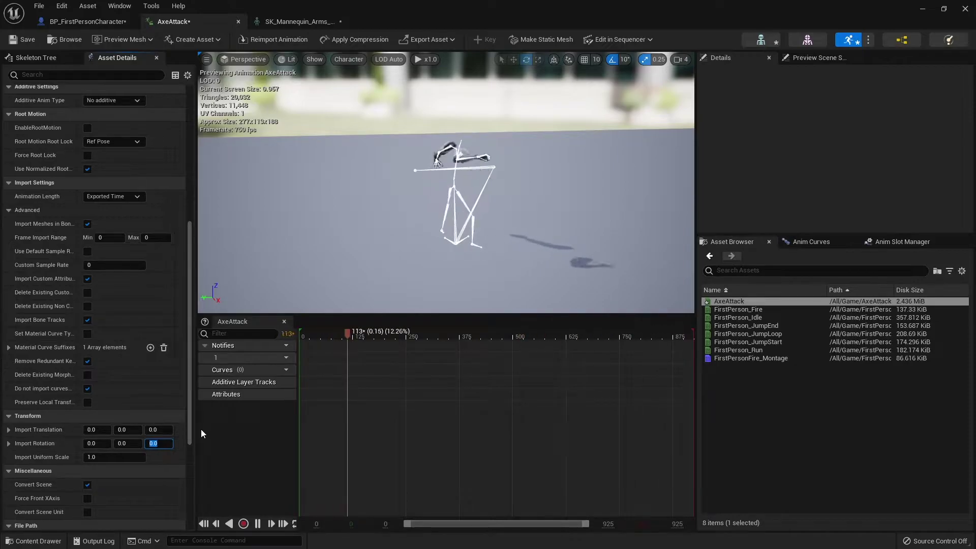
text(-90)
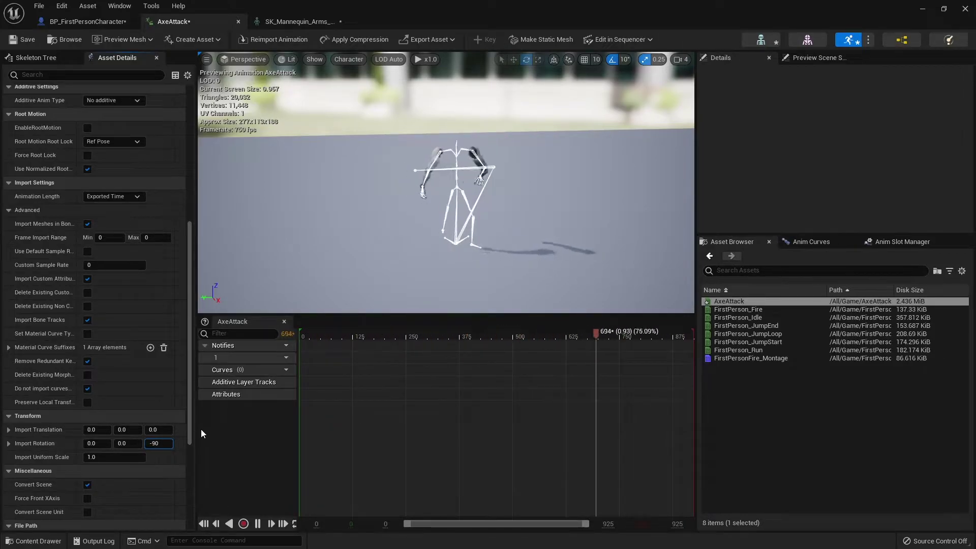
key(Return)
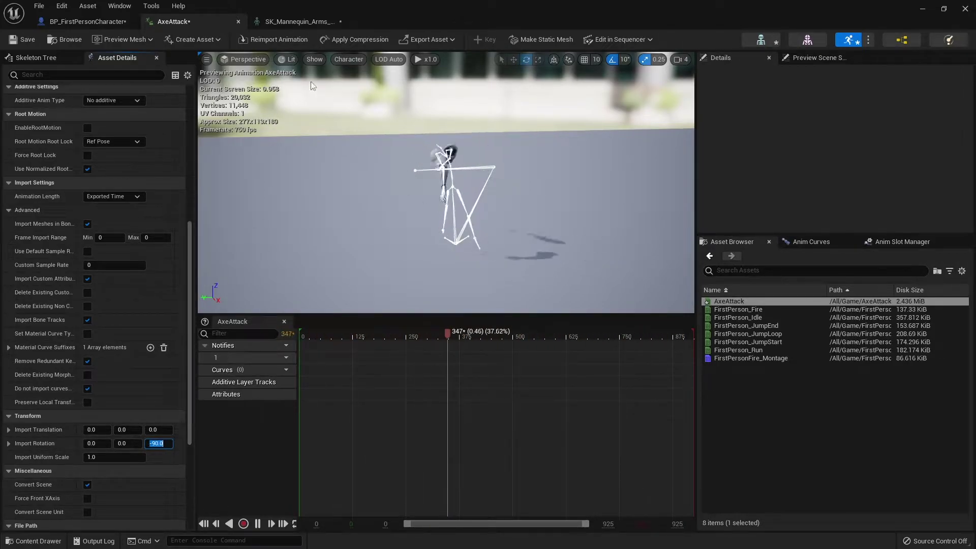
click(283, 42)
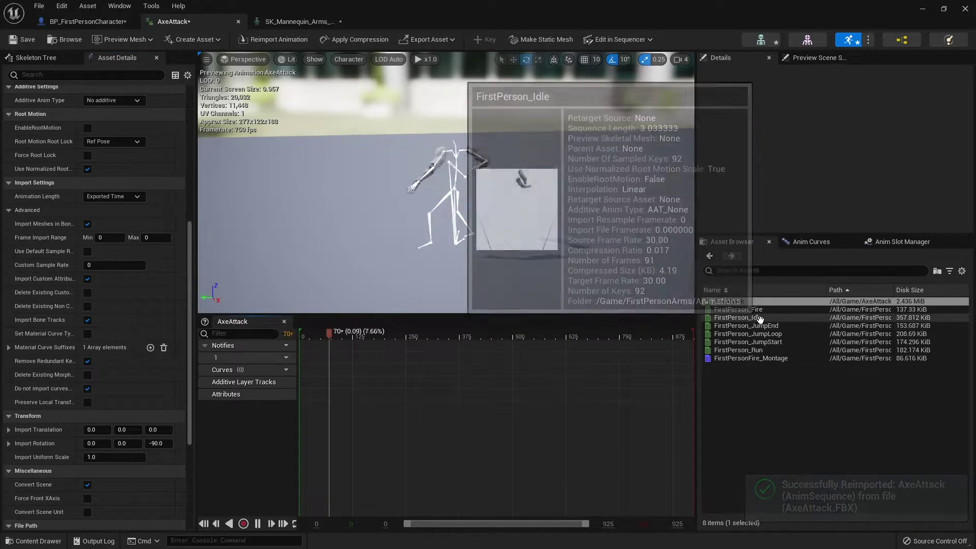
Preview FirstPerson_Idle again and compare its orientation with the reimported AxeAttack animation.
double_click(738, 317)
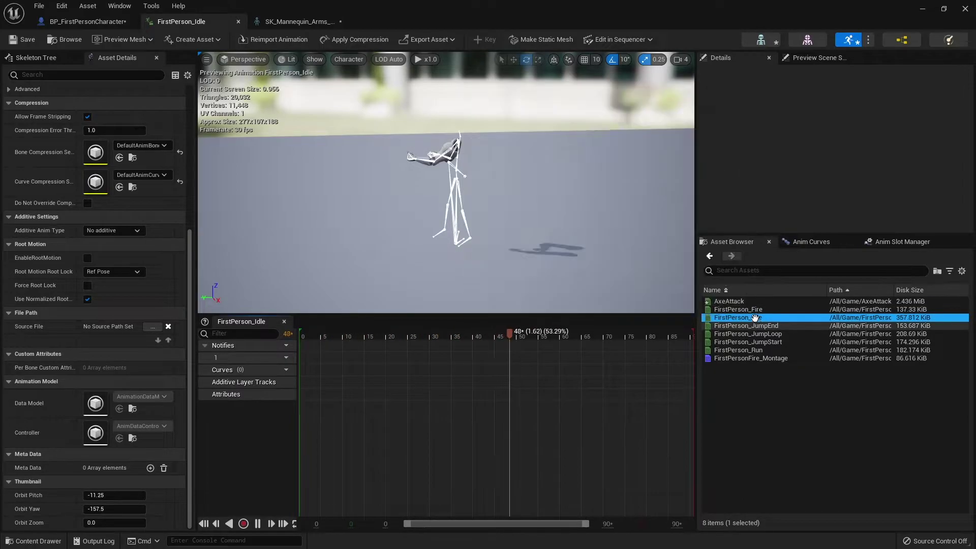
double_click(740, 309)
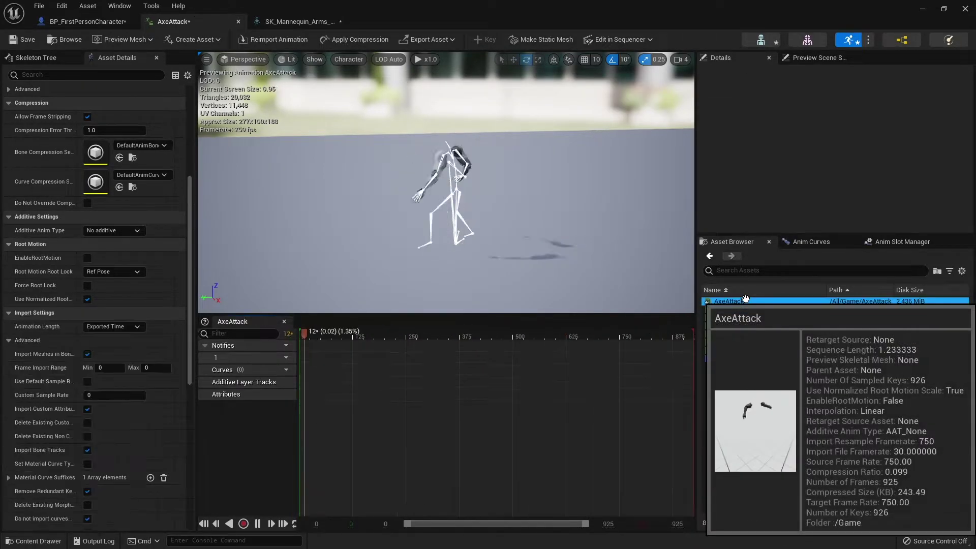
double_click(745, 301)
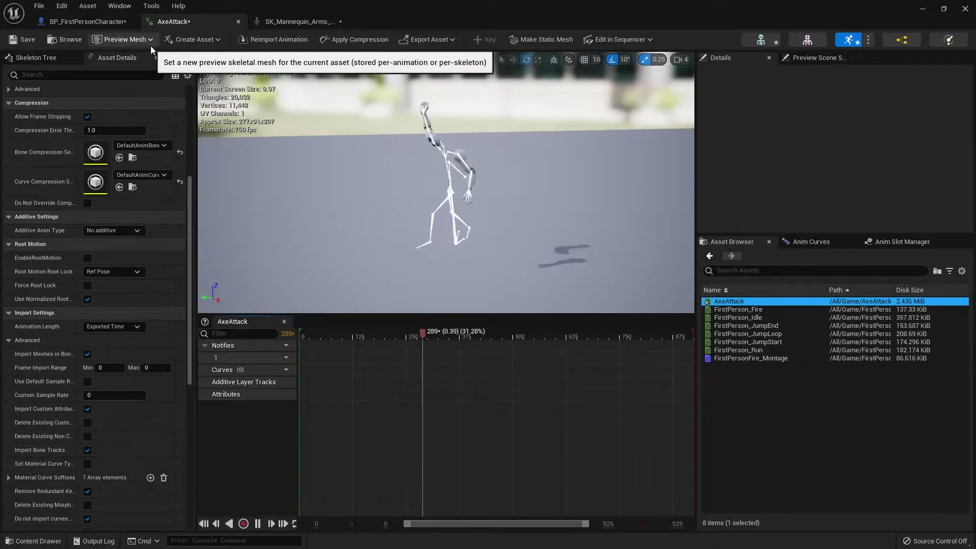
Create an Anim Montage named AxeAttack_Montage in the Animations folder under FirstPersonArms.
click(189, 40)
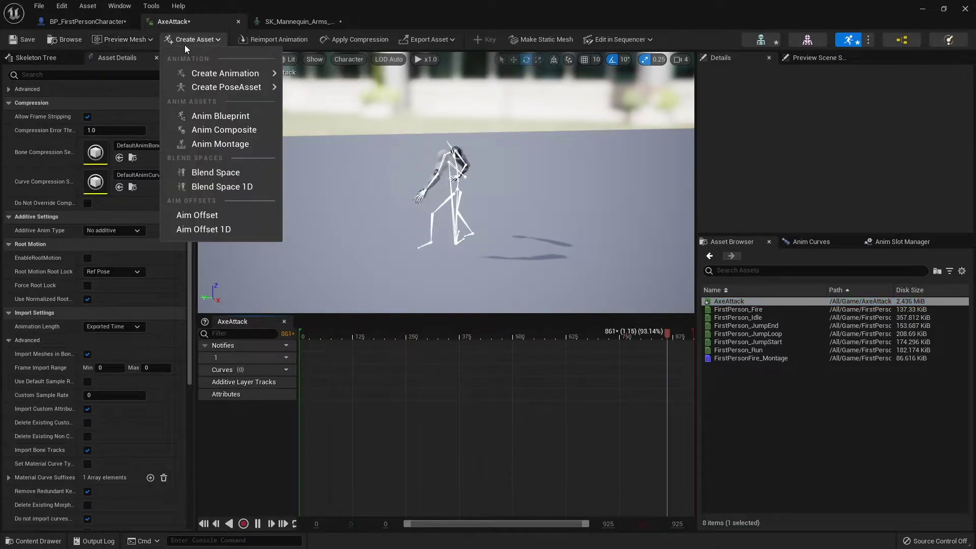
click(229, 144)
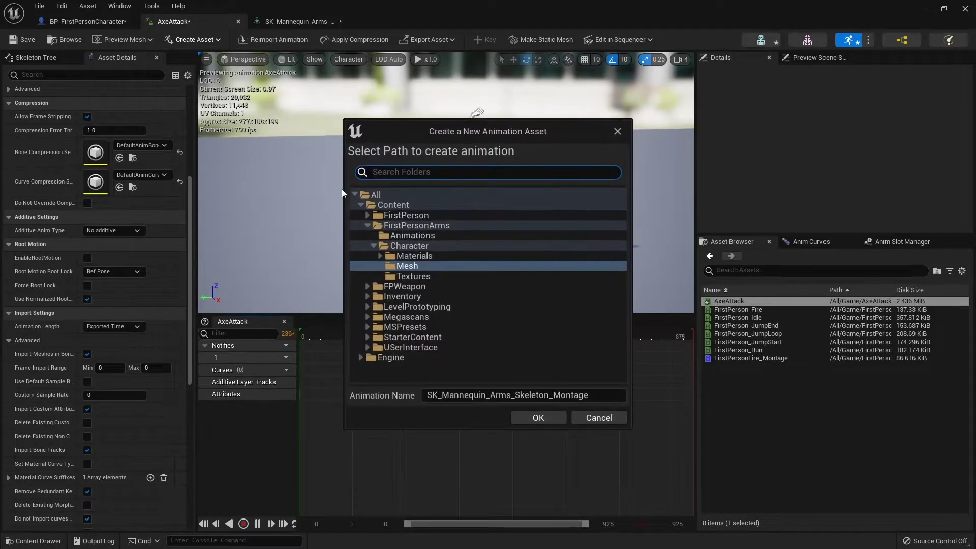
click(412, 235)
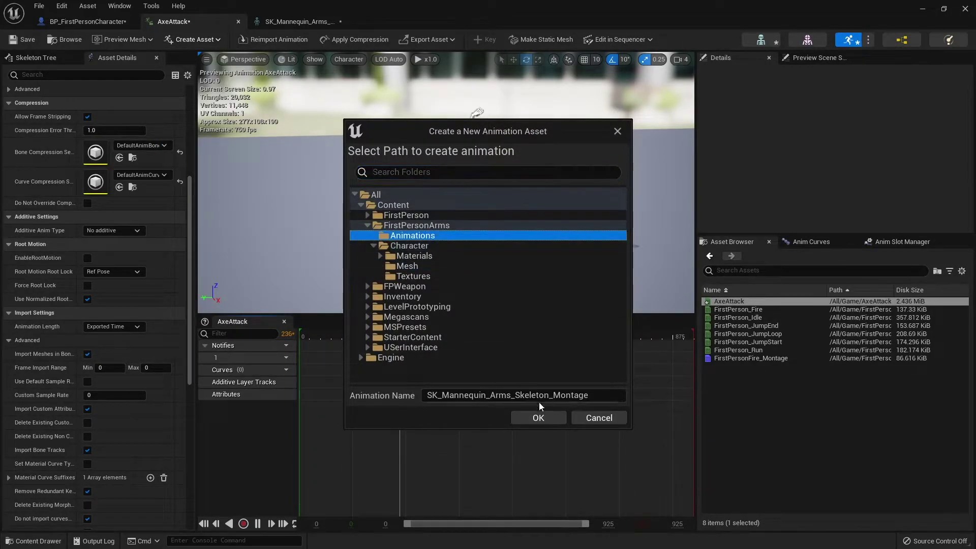
click(539, 396)
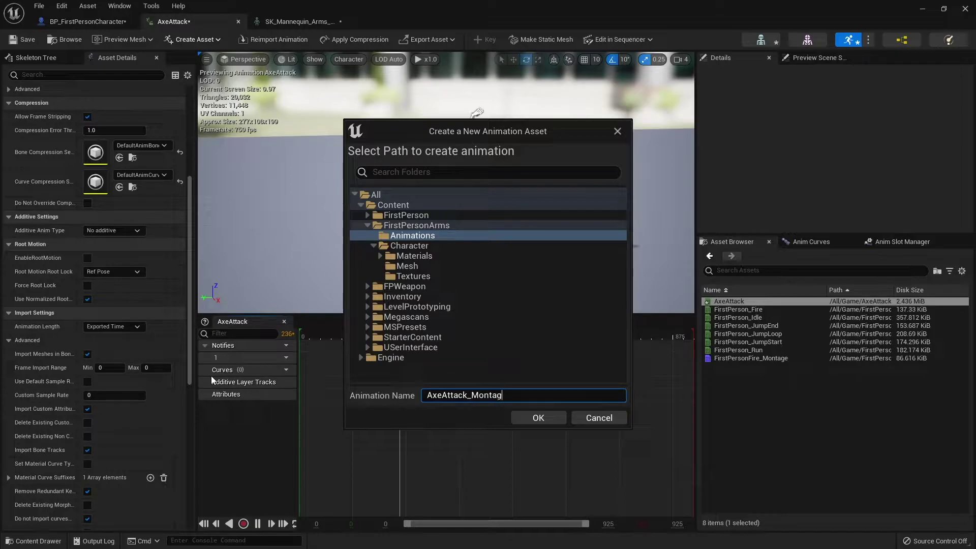
text(e)
click(538, 417)
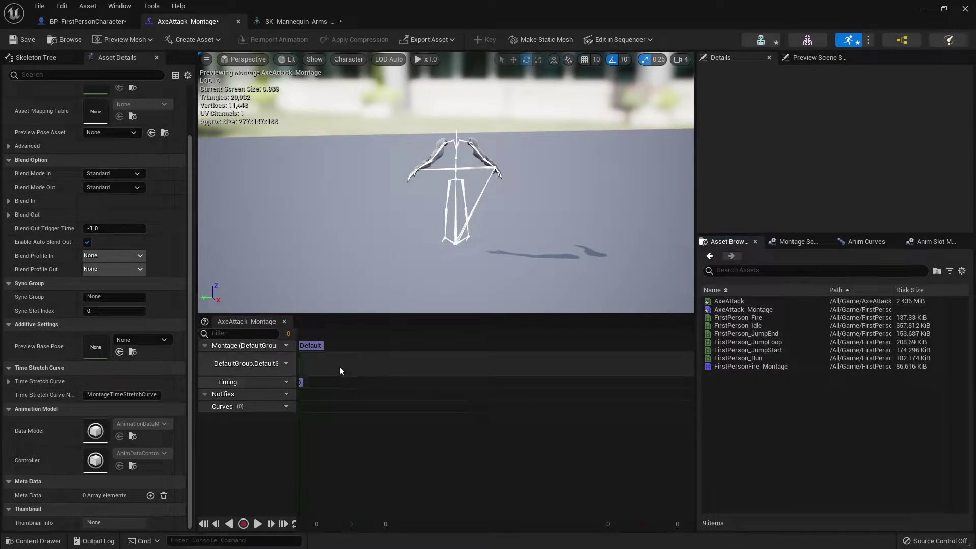
Place the AxeAttack animation in the montage, assign its track to the DefaultGroup.Arms slot, and close the animation editors.
drag(728, 301, 350, 370)
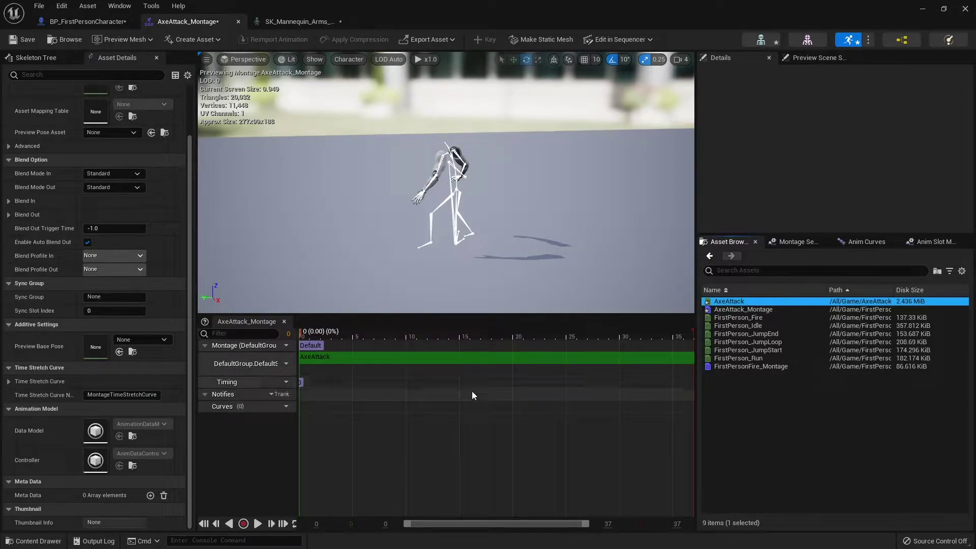
click(275, 364)
mouse_move(325, 392)
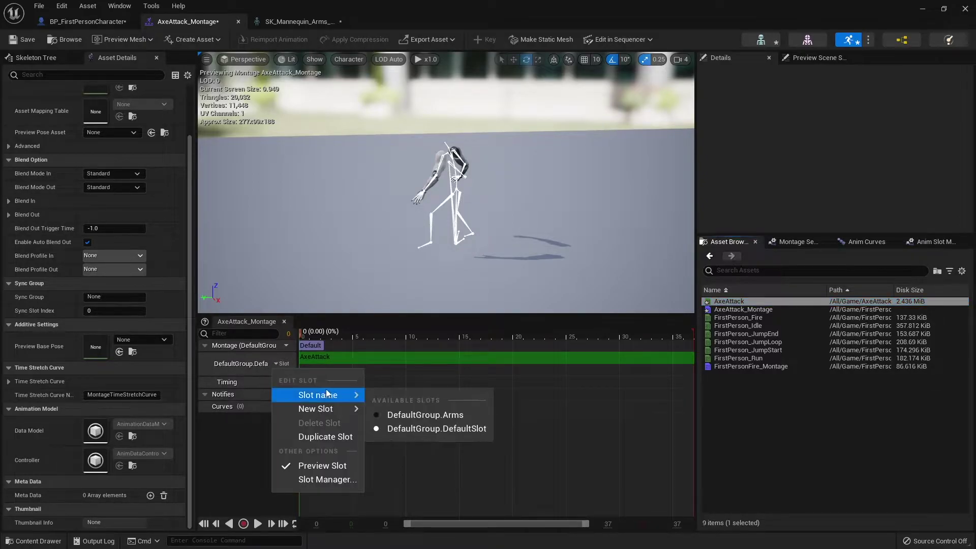
click(439, 415)
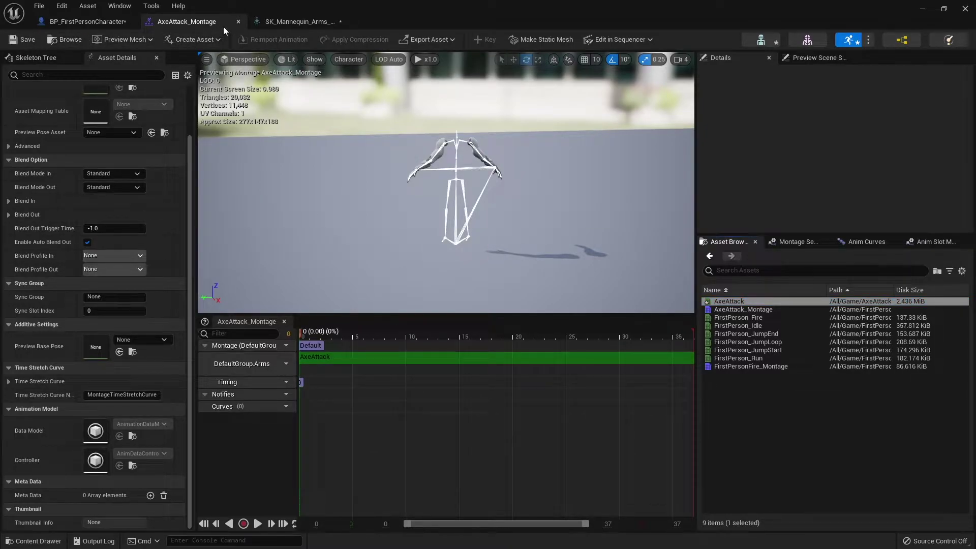
click(238, 22)
click(239, 23)
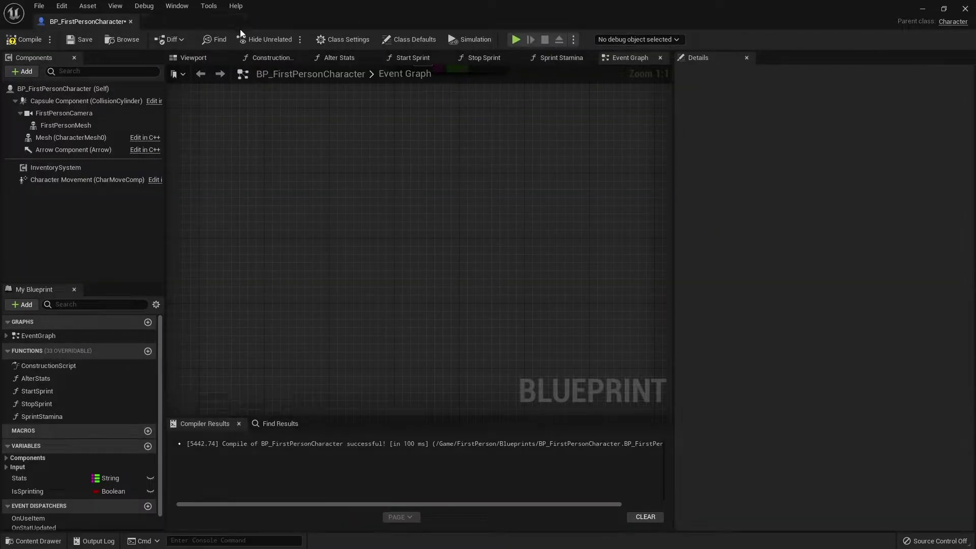
Add a Right Mouse Button event to the event graph of BP_FirstPersonCharacter.
right_click(344, 188)
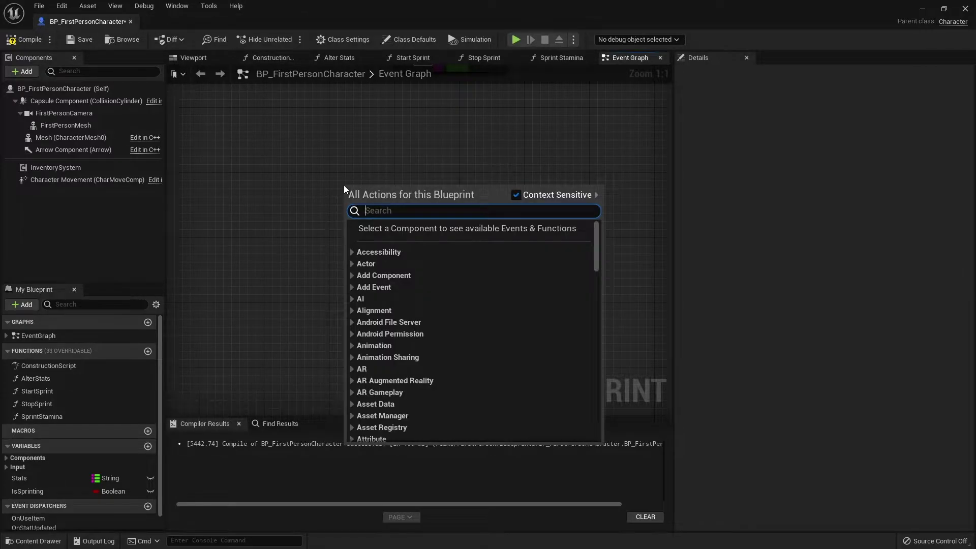
text(right mou)
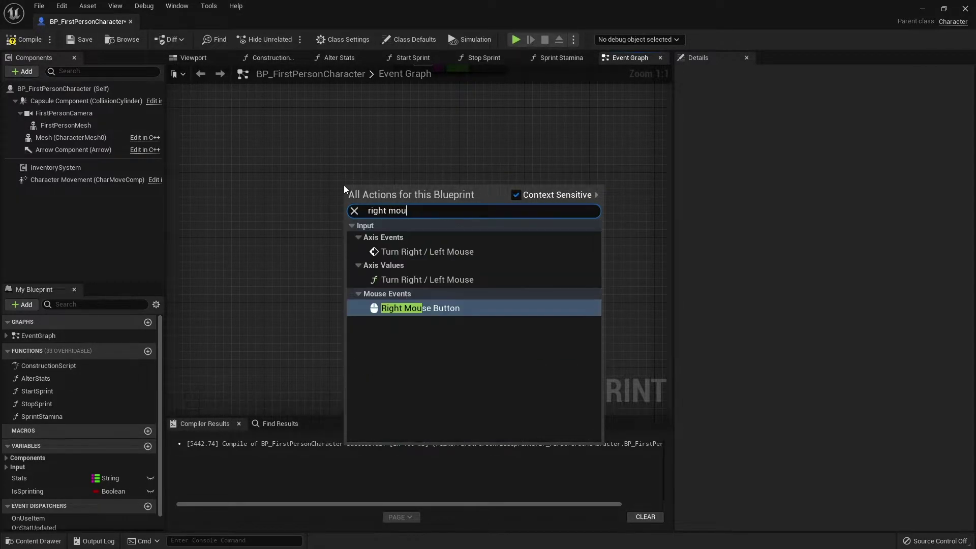
key(Return)
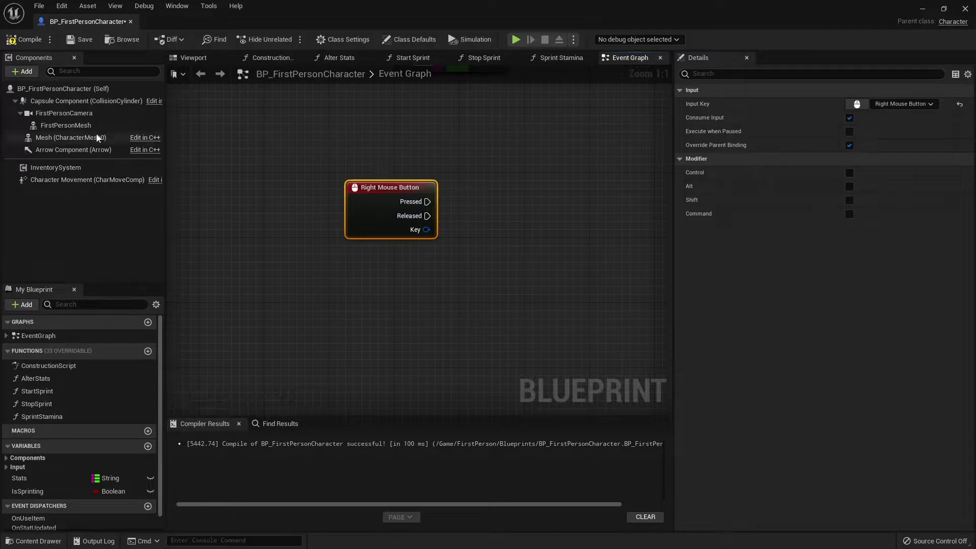
Add a Play Montage node fed by a First Person Mesh reference and run it from the mouse event's Pressed output.
drag(61, 126, 484, 191)
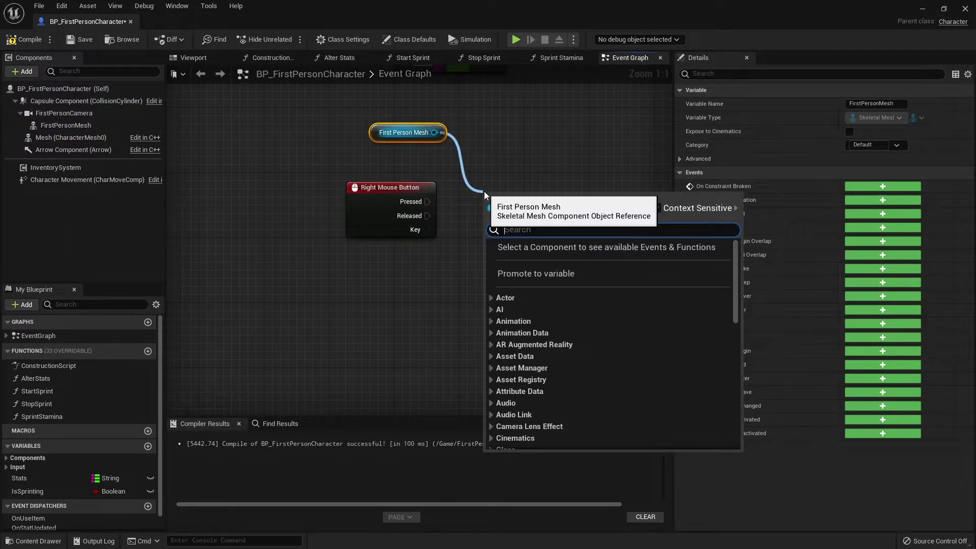
text(play mont)
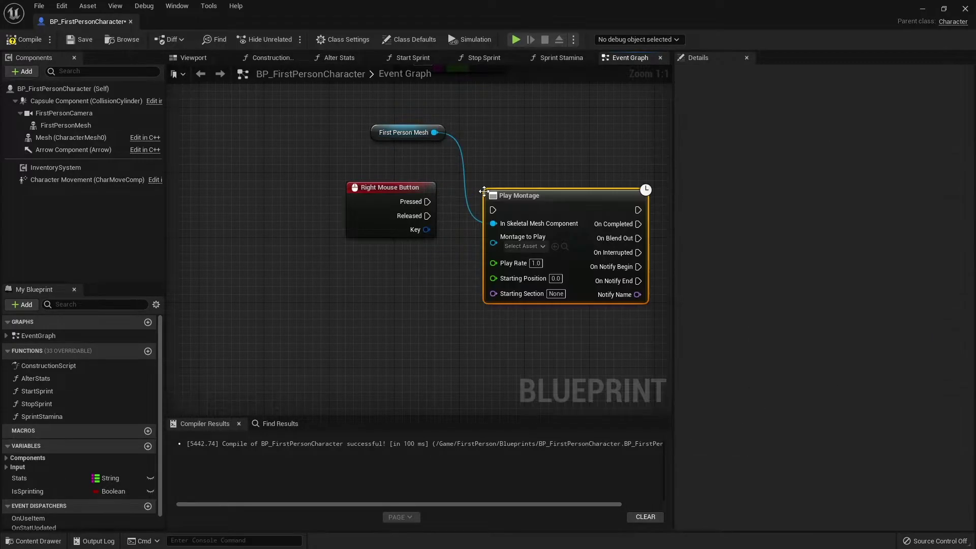
key(Return)
drag(427, 201, 496, 211)
mouse_move(556, 203)
mouse_down()
mouse_move(571, 188)
mouse_move(568, 216)
mouse_up()
Choose AxeAttack_Montage as the Play Montage node's Montage to Play, and compile and save the blueprint.
click(547, 248)
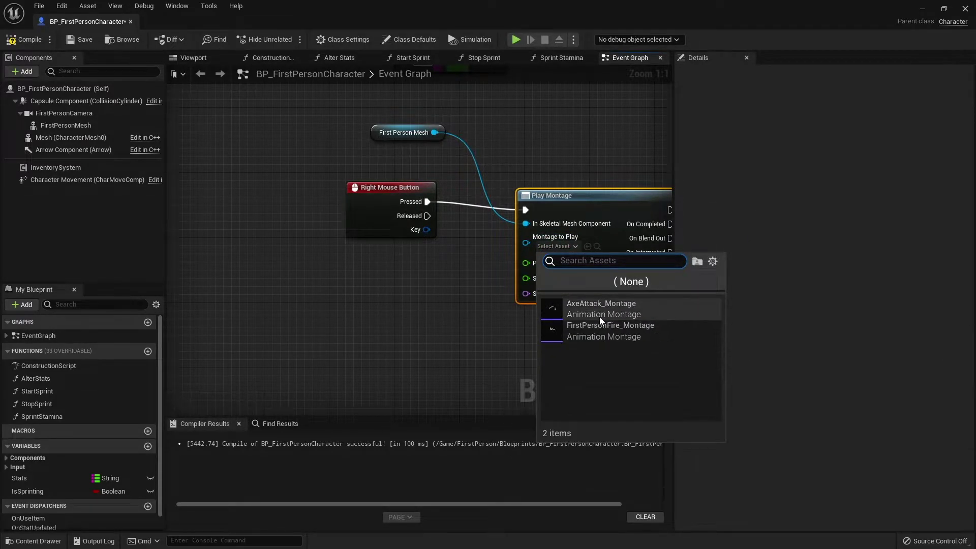
click(599, 304)
click(466, 292)
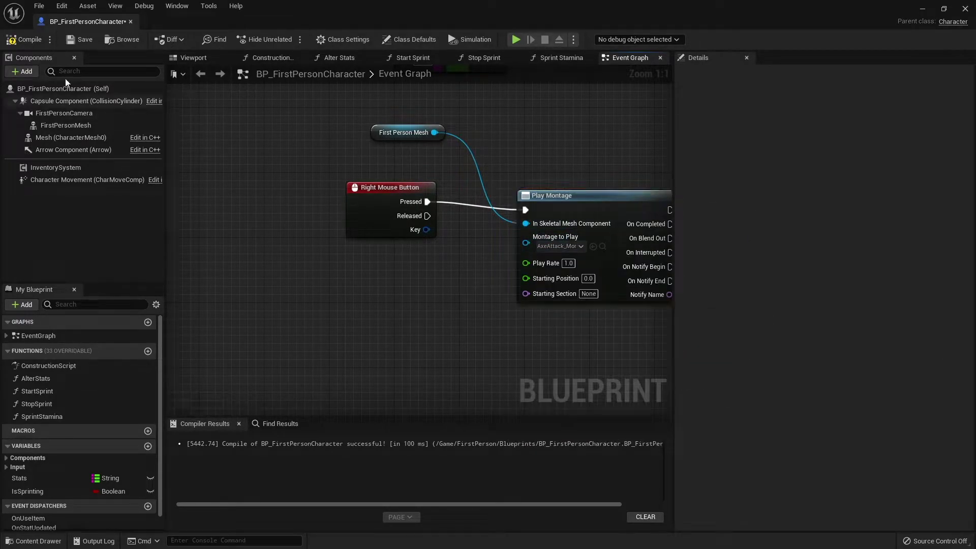
click(22, 41)
click(82, 40)
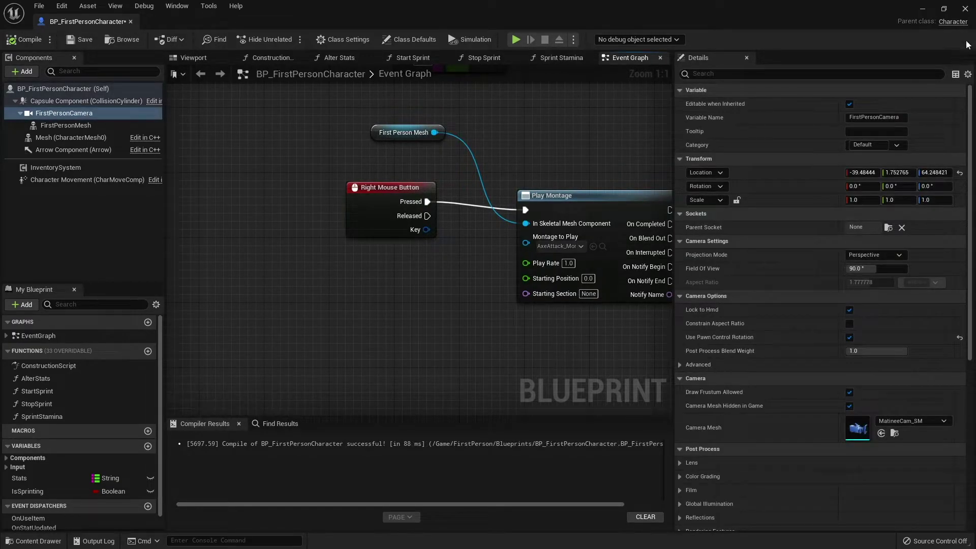
Play-test the level to try the axe attack on the first-person arms, and stop the session.
click(922, 8)
click(222, 39)
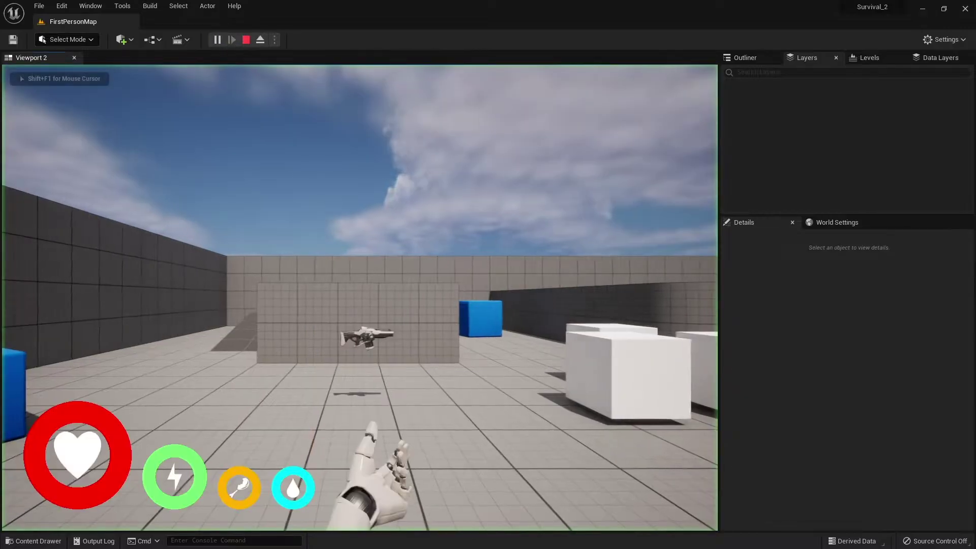
key(w)
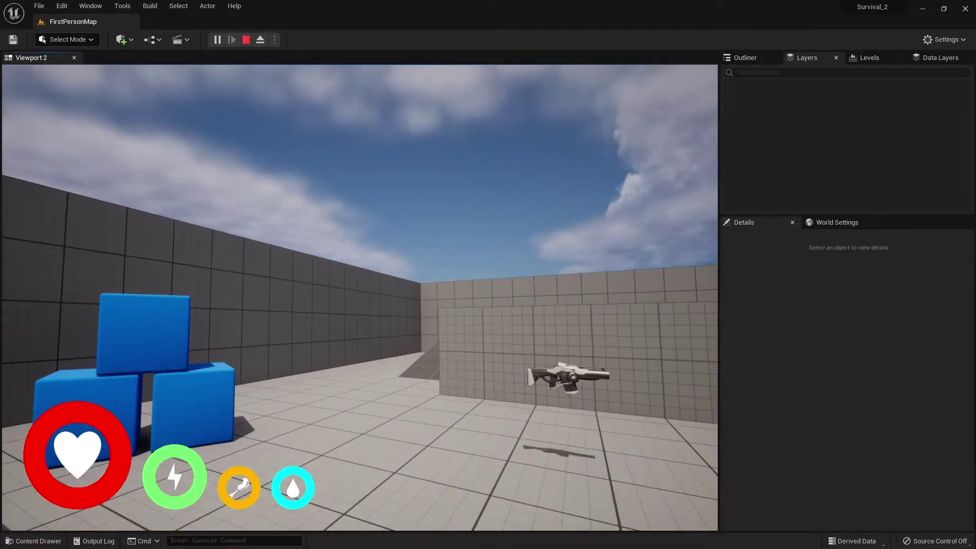
key(w)
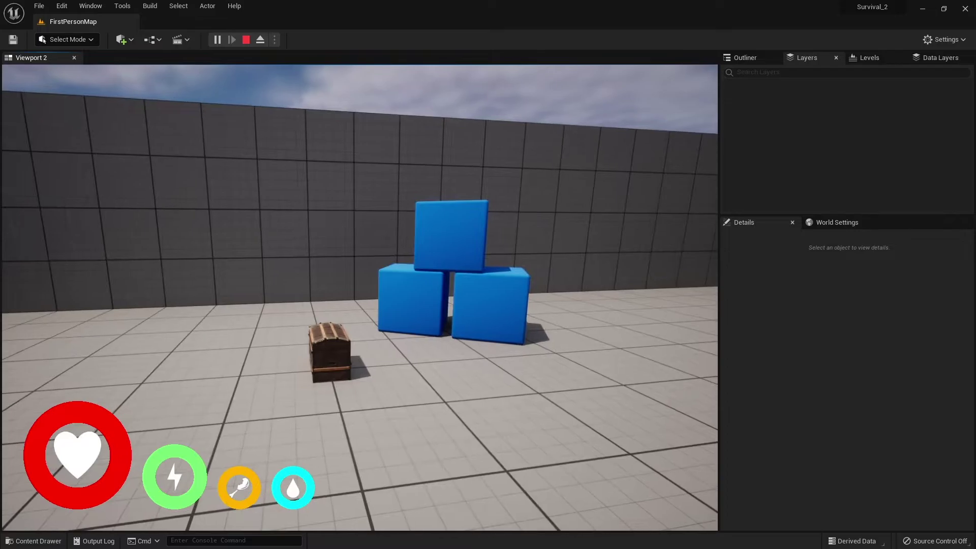
key(Escape)
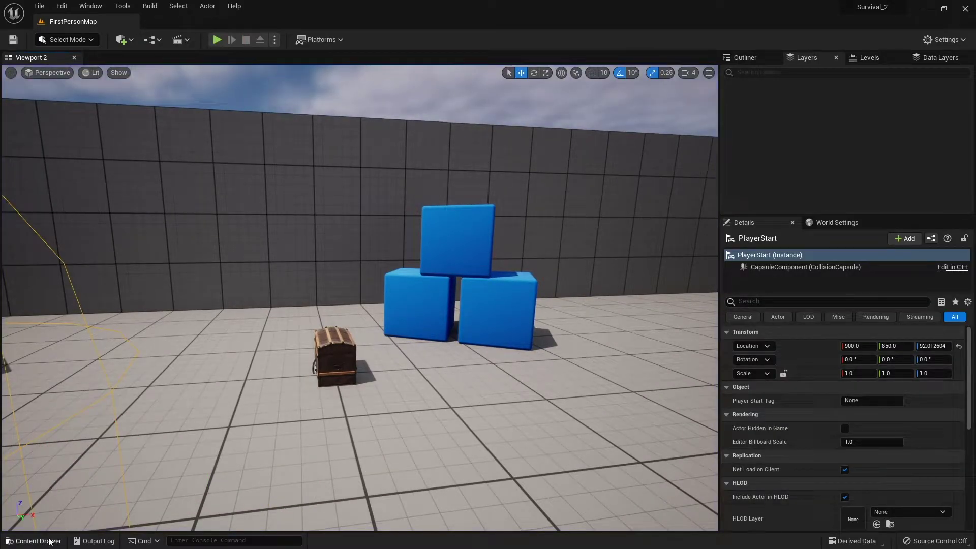
Create a folder named Tools in the project's Content folder and open it.
click(36, 541)
click(272, 361)
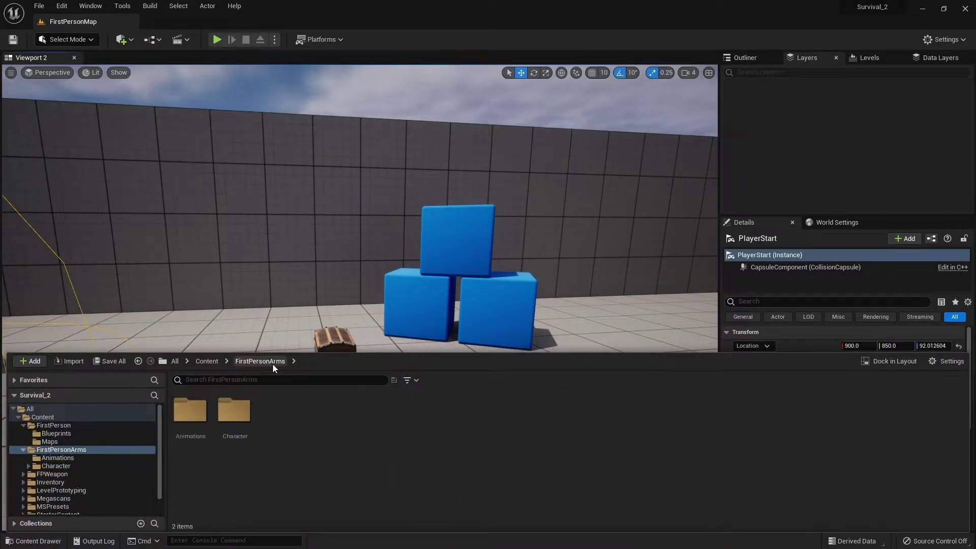
click(206, 361)
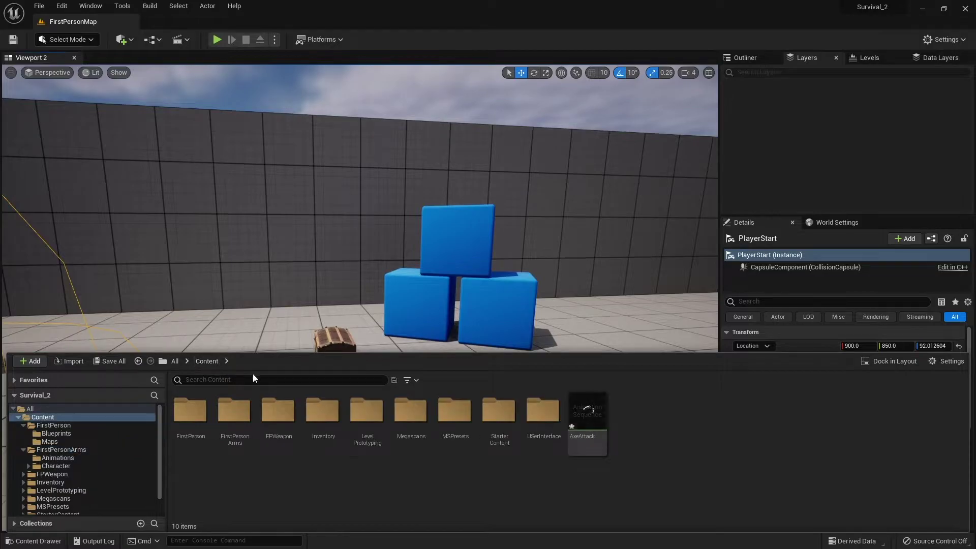
right_click(662, 421)
click(733, 142)
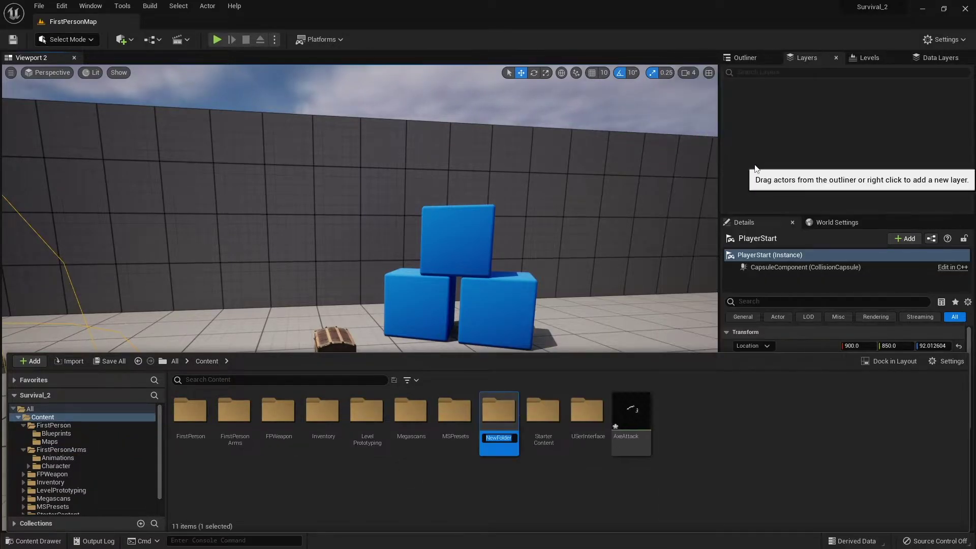
key(Return)
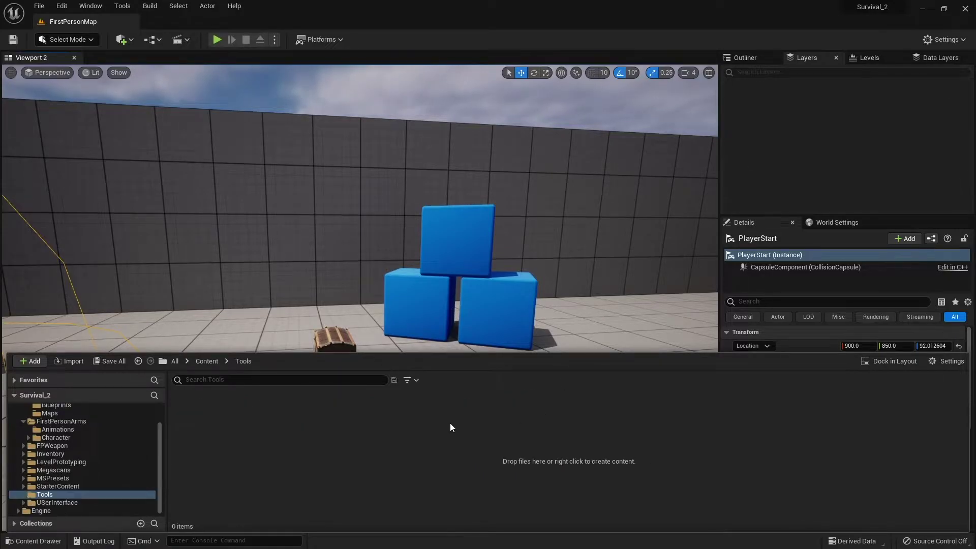
Create an Actor blueprint class named Tool in the Tools folder.
right_click(450, 427)
click(511, 182)
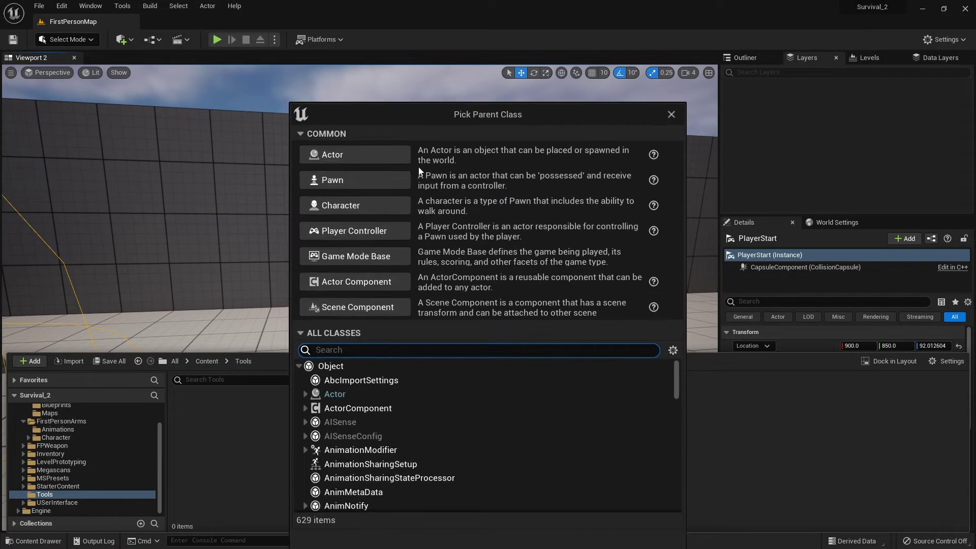
click(340, 157)
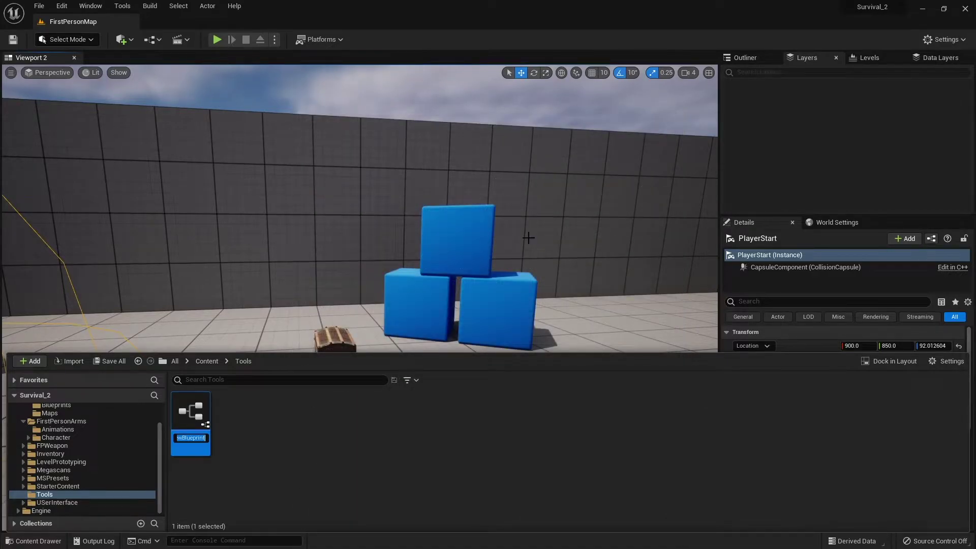
text(Tool)
key(Return)
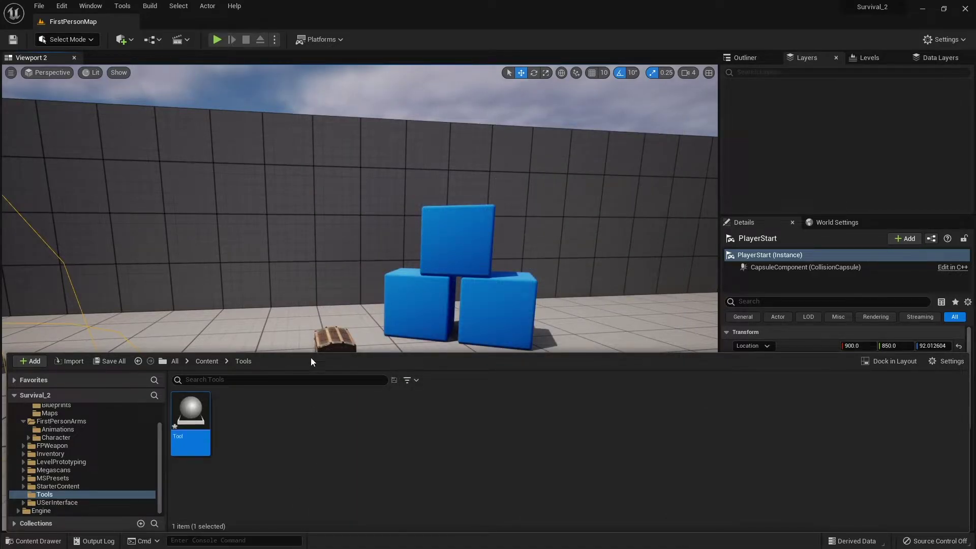
Create a child blueprint class of Tool and name it Tool_Axe.
right_click(190, 419)
click(285, 181)
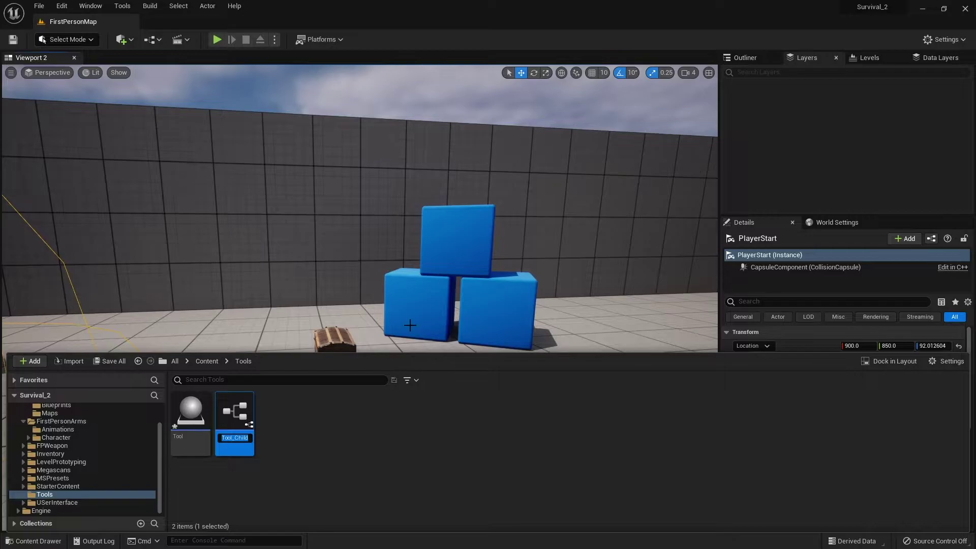
text(To)
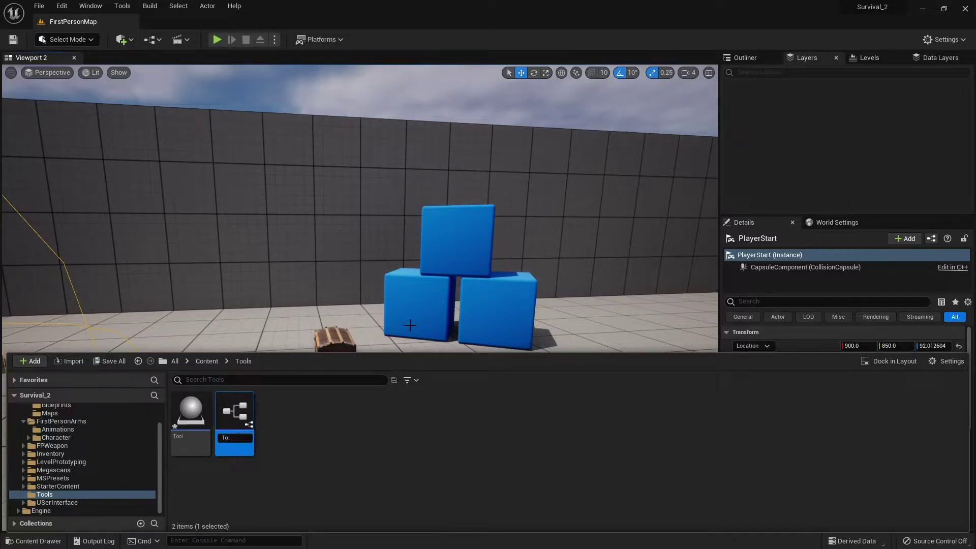
text(ol_A)
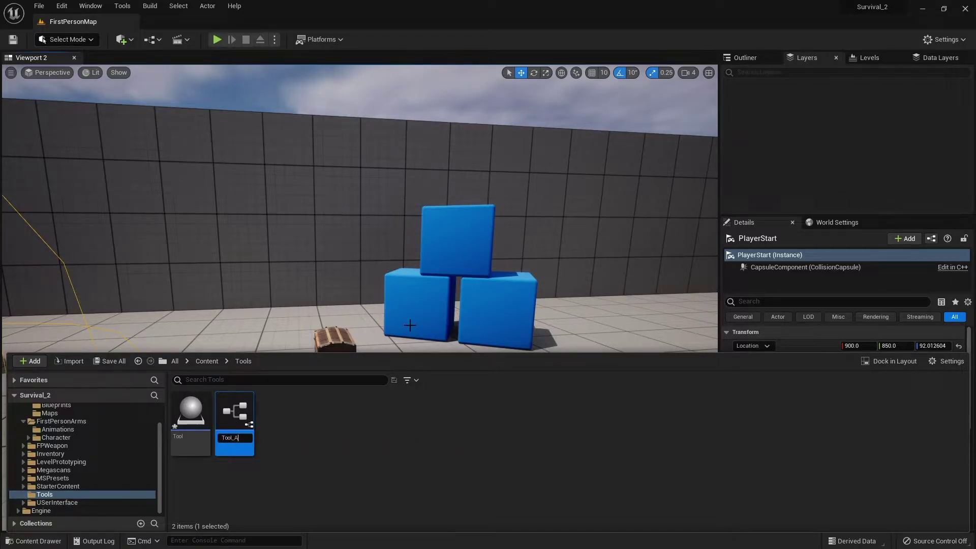
text(xe)
key(Return)
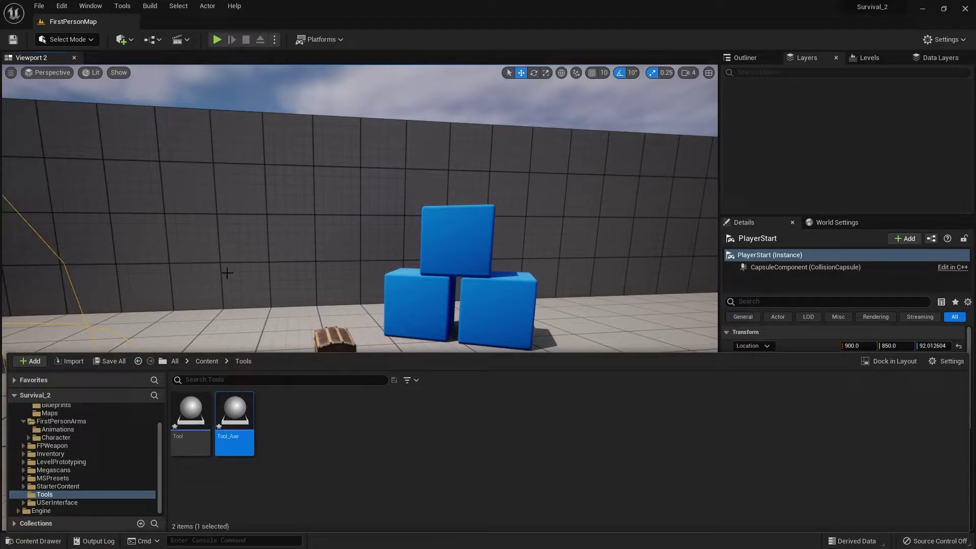
Open the Tool_Axe blueprint and add a Static Mesh component to it.
mouse_move(242, 418)
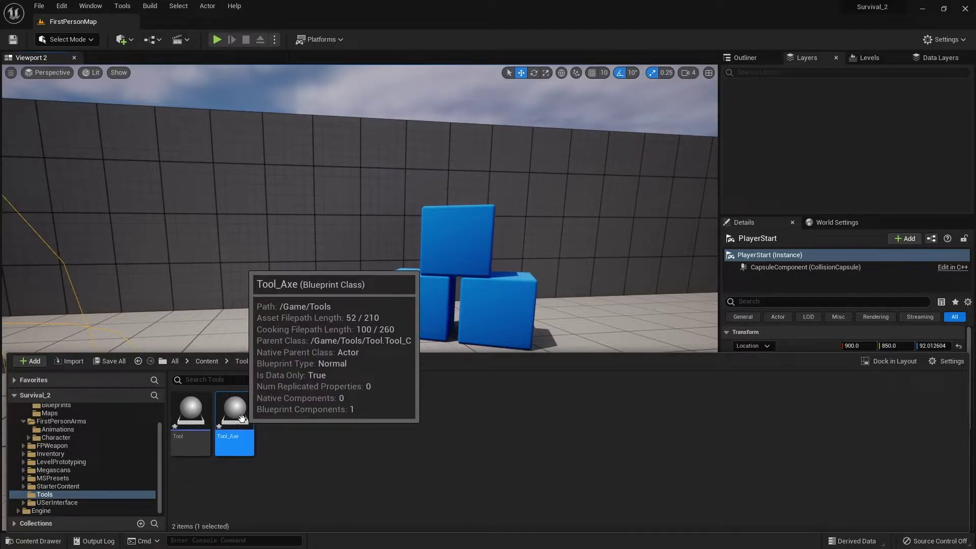
double_click(236, 416)
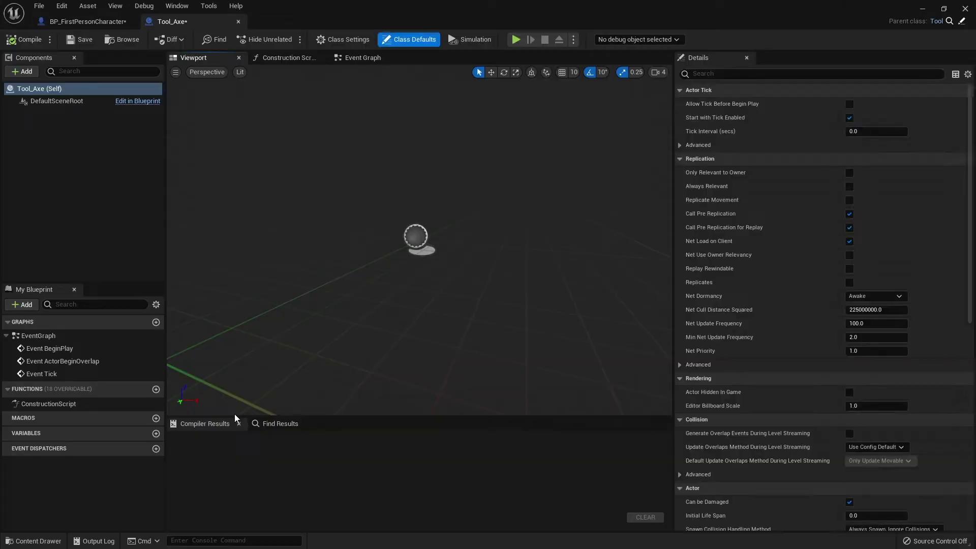
click(22, 71)
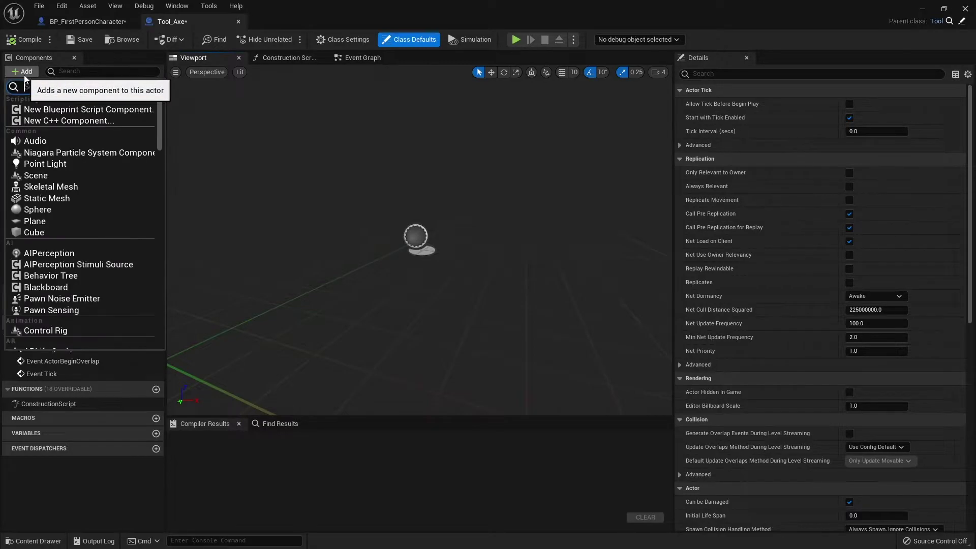
click(53, 203)
click(132, 163)
click(69, 117)
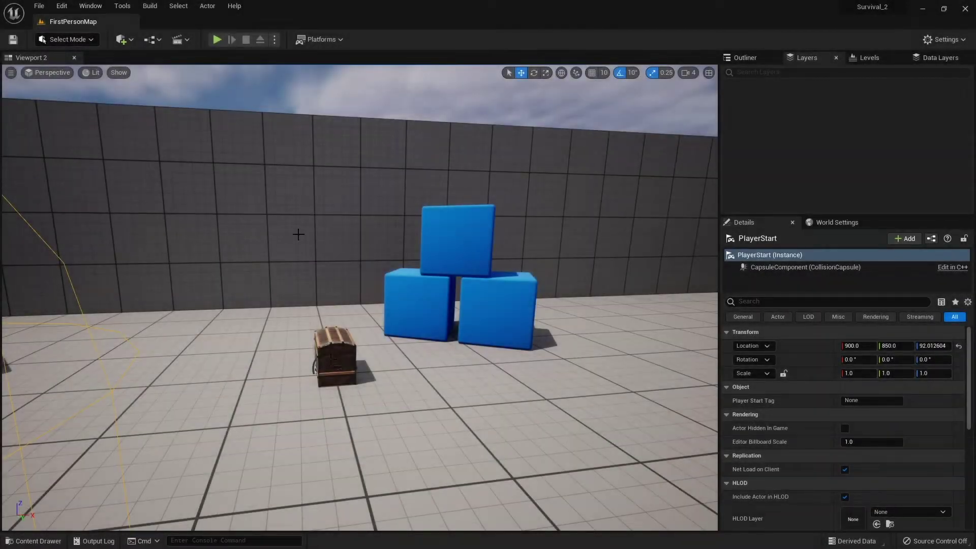
Find the Axe 3D asset in Quixel Bridge, download it at Medium Quality and add it to the project.
click(123, 39)
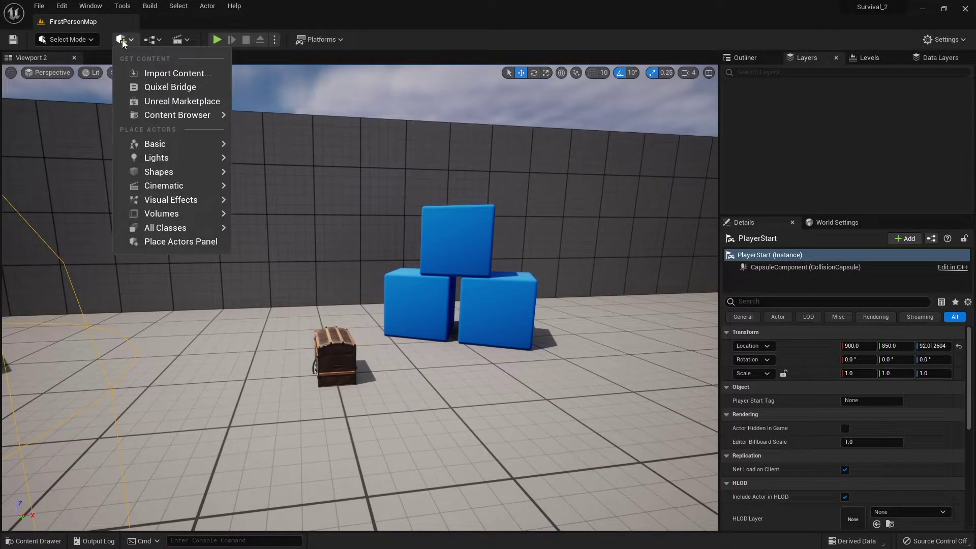
click(163, 88)
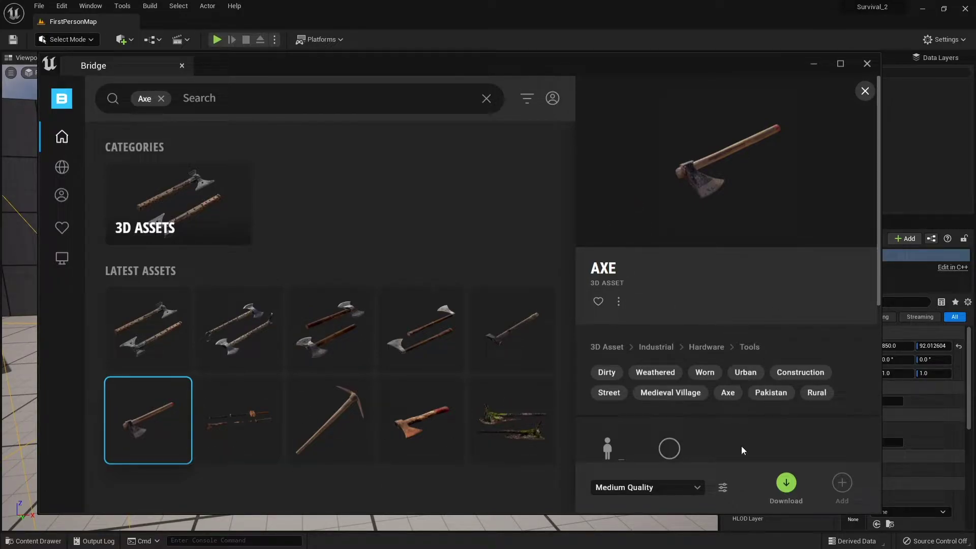
scroll(741, 450, down, 3)
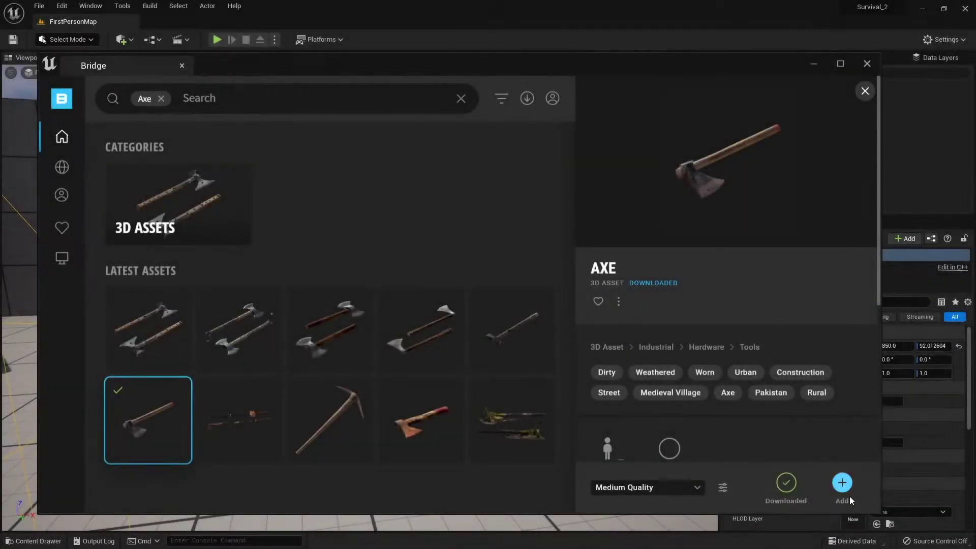
click(842, 483)
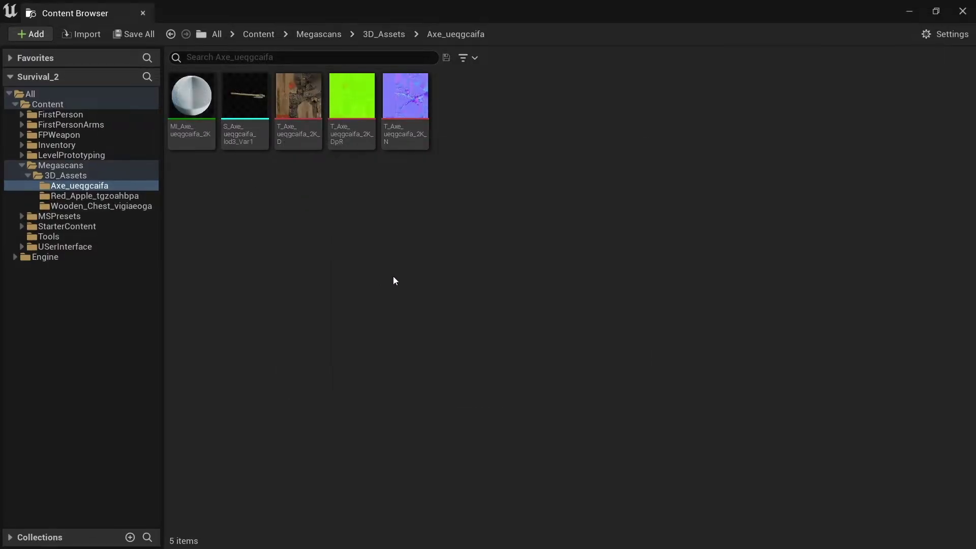
drag(619, 11, 0, 264)
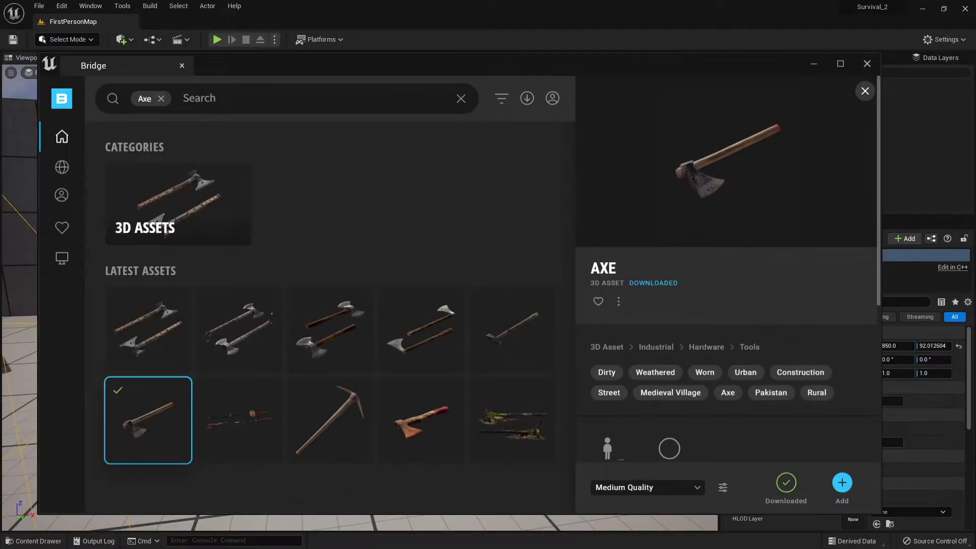
click(813, 66)
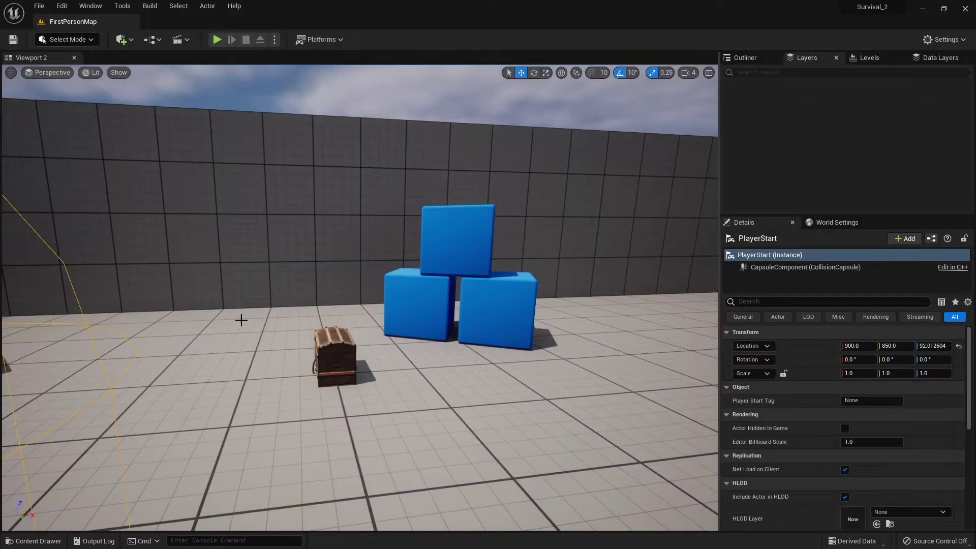
Assign the S_Axe_ueqgcaifa_lod3_Var1 mesh to Tool_Axe's Static Mesh component.
click(34, 541)
double_click(234, 413)
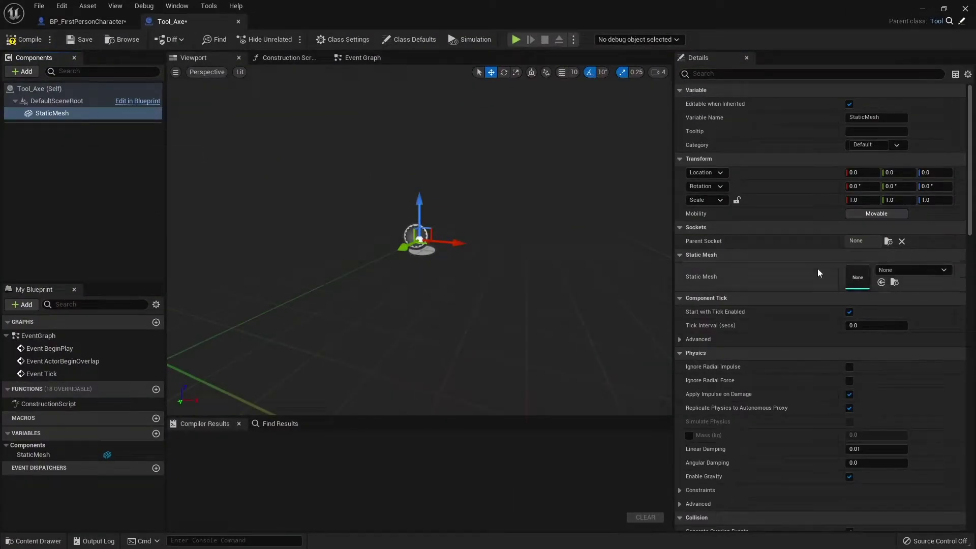
drag(571, 181, 857, 277)
Rotate the axe mesh upright with its head up, to about 90° on X and 90° on Y.
right_drag(519, 276, 301, 227)
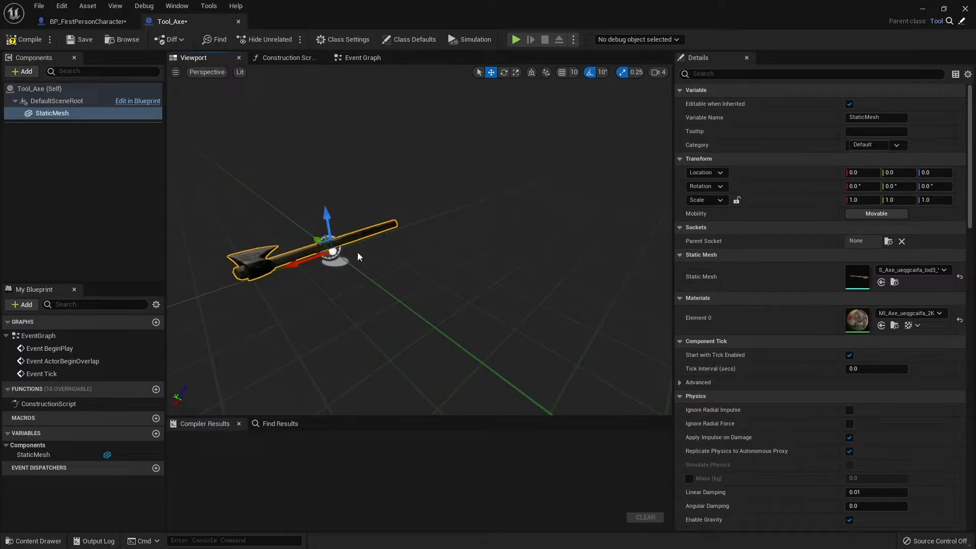
right_drag(292, 199, 251, 198)
key(e)
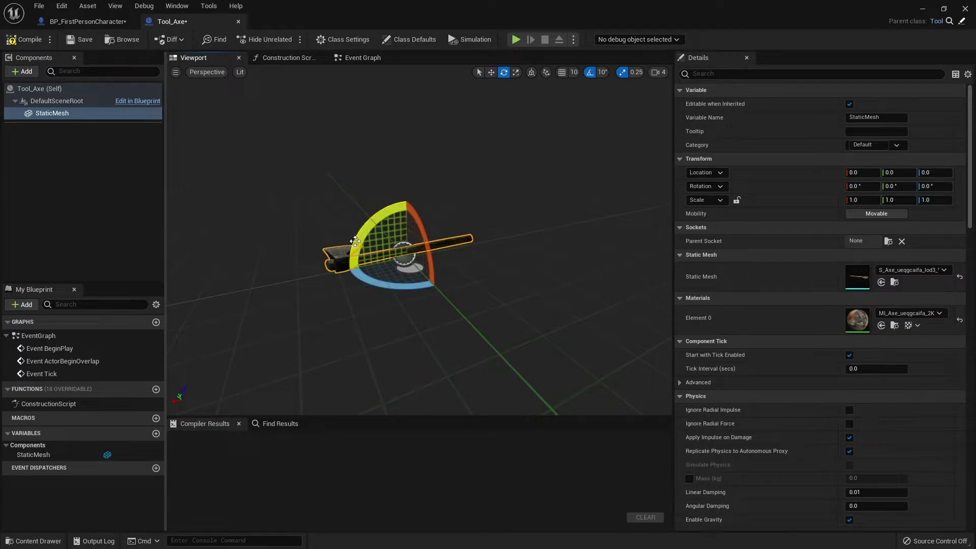
drag(355, 241, 406, 193)
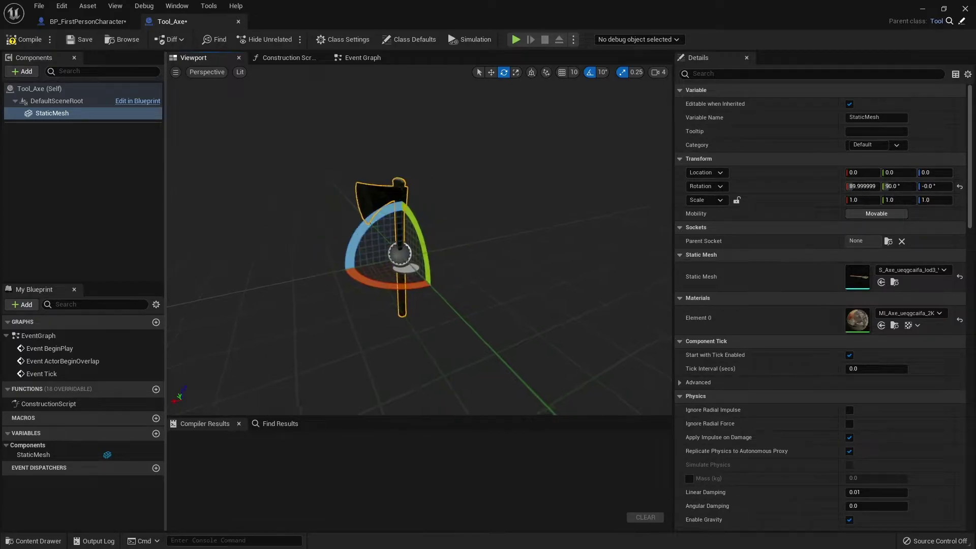
Raise the axe mesh to about 11.17 on Z so the root sits on the lower handle, and compile the blueprint.
key(a)
right_drag(406, 192, 335, 183)
key(d)
key(w)
key(f)
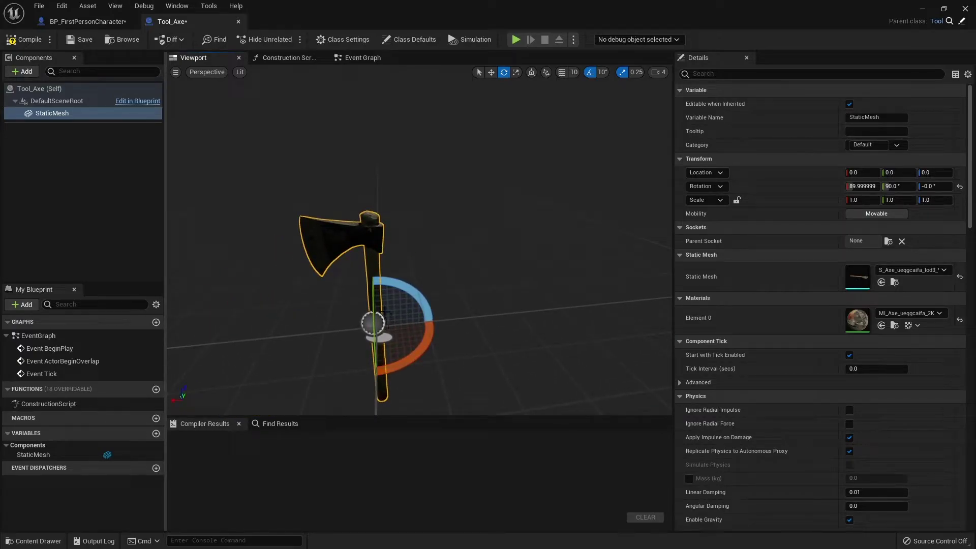
key(w)
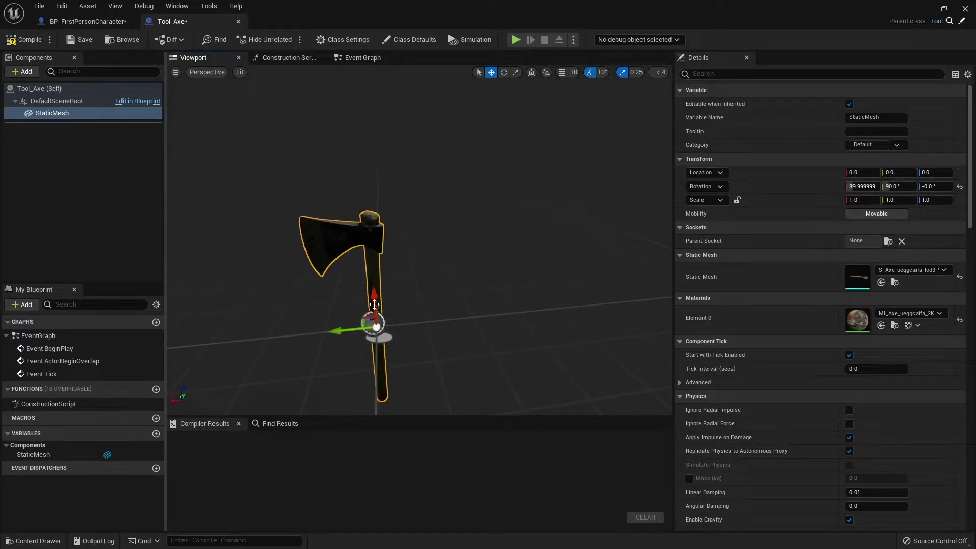
drag(371, 288, 367, 240)
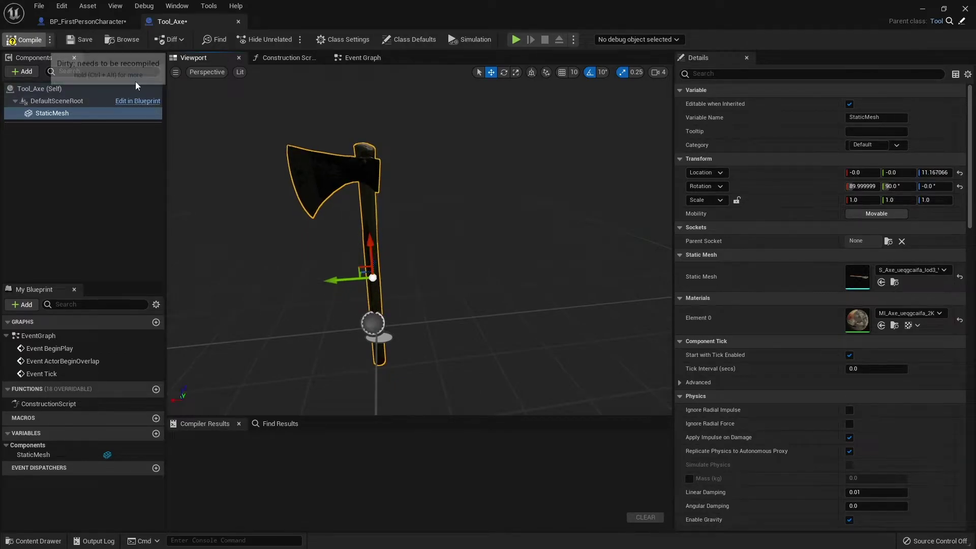
click(24, 39)
Set the axe mesh's collision preset to NoCollision, and compile and save the Tool_Axe blueprint.
scroll(480, 220, up, 6)
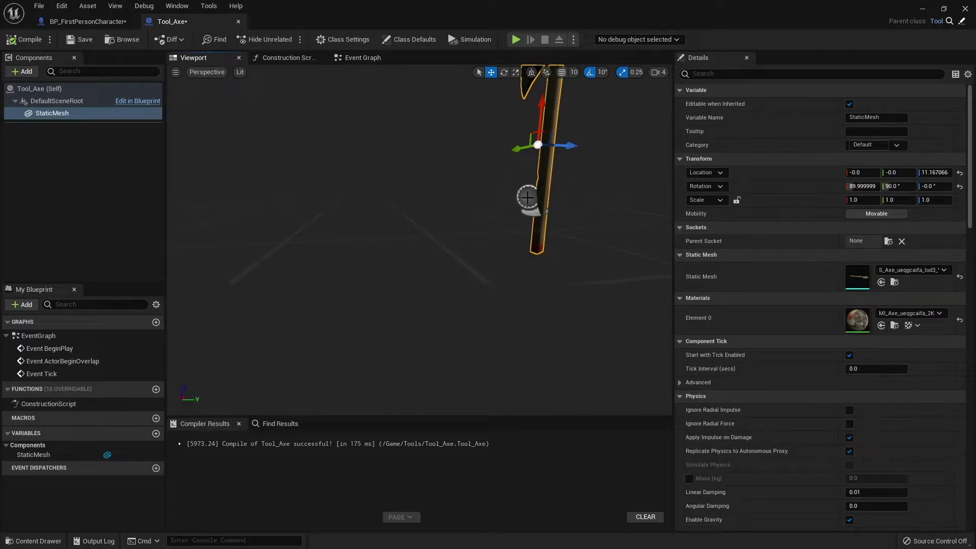
key(f)
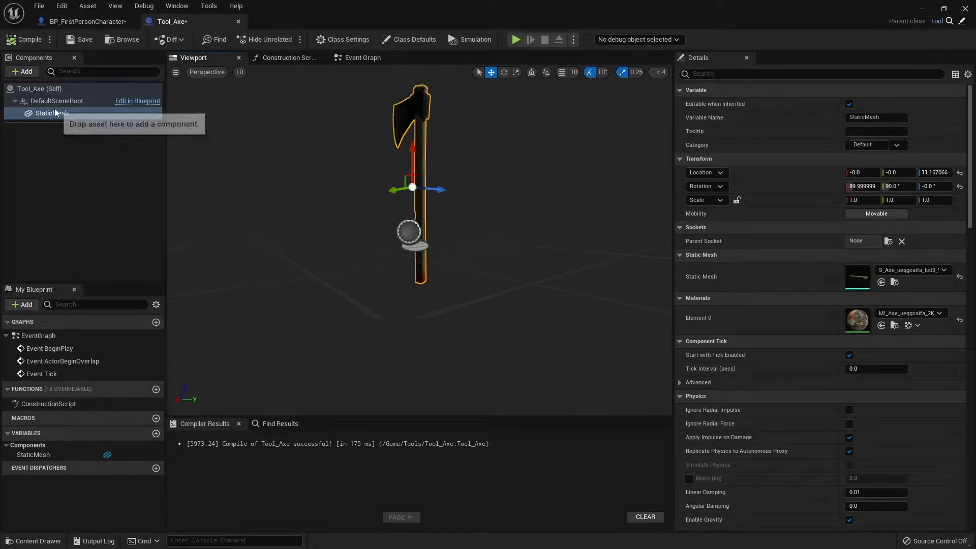
scroll(830, 430, down, 10)
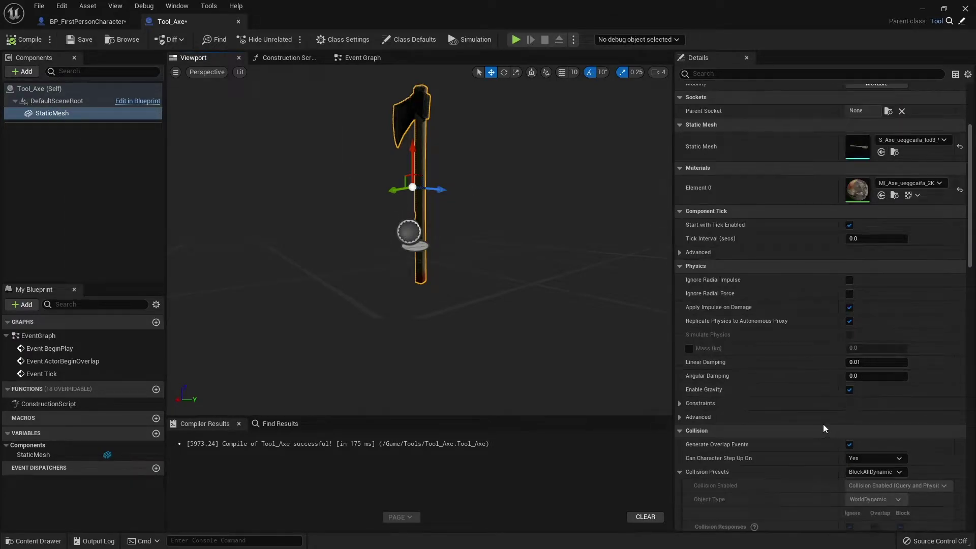
scroll(729, 326, down, 2)
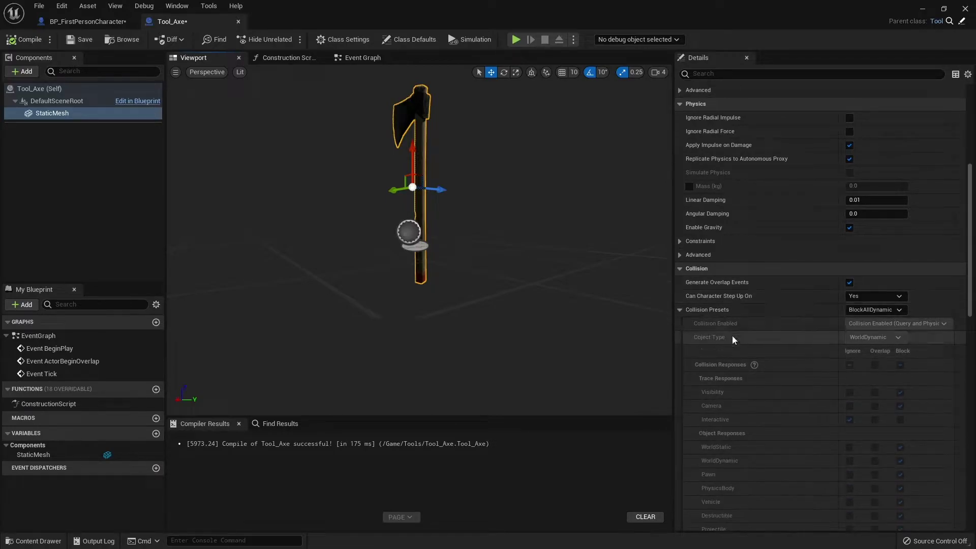
click(870, 310)
click(872, 343)
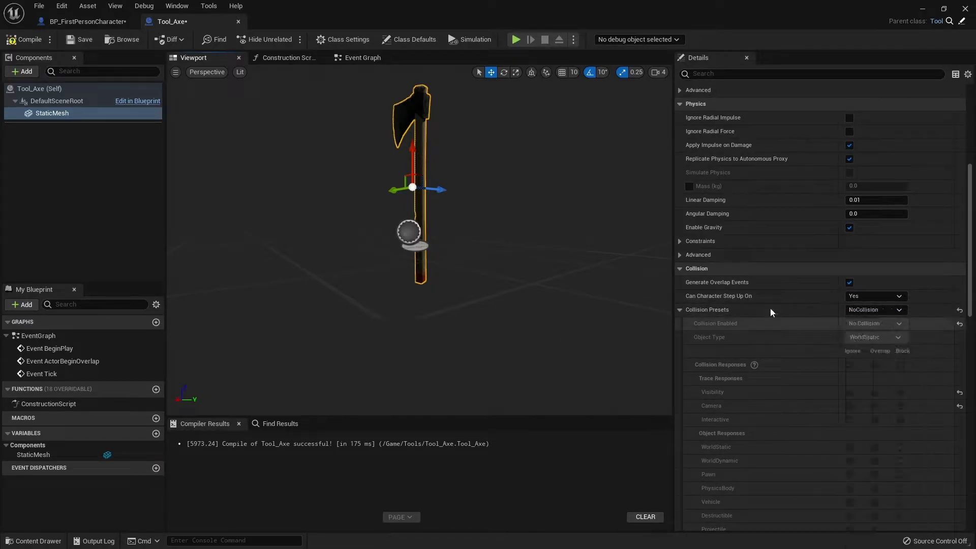
click(29, 39)
click(81, 39)
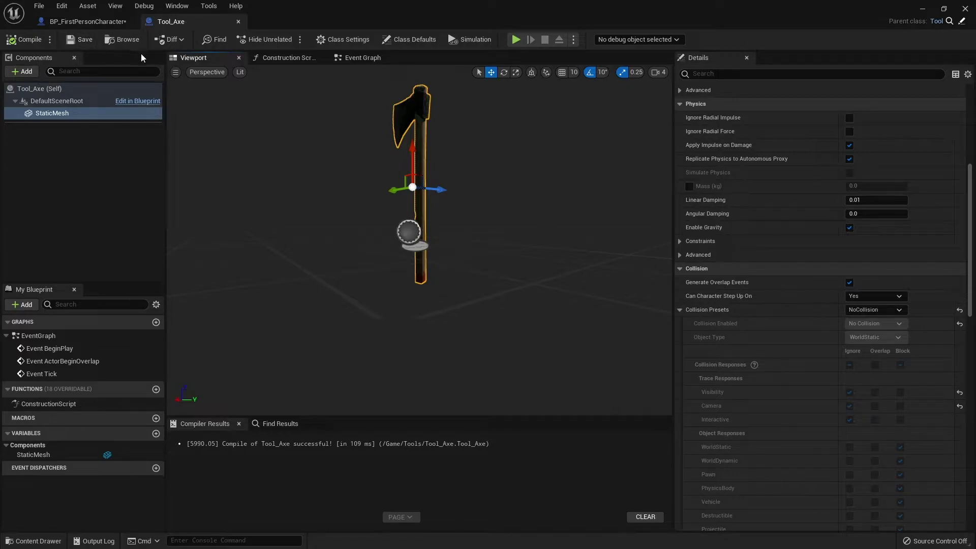
Add a Child Actor component under FirstPersonMesh in BP_FirstPersonCharacter, keeping the name ChildActor.
click(89, 22)
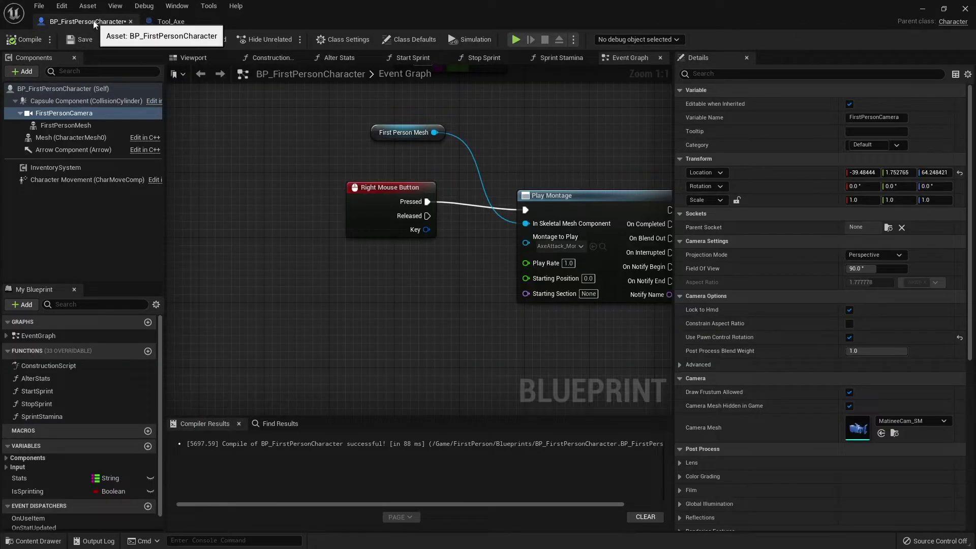
click(85, 127)
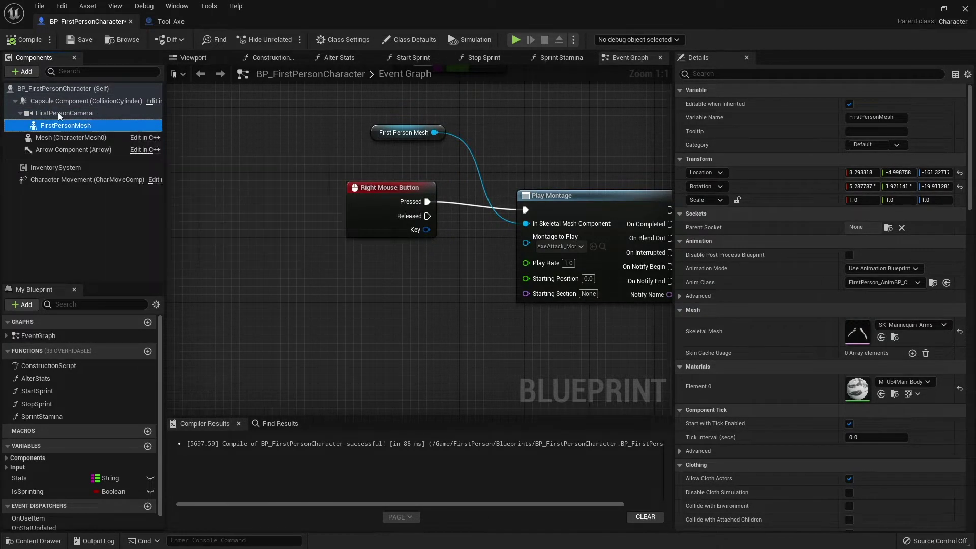
click(31, 72)
text(c)
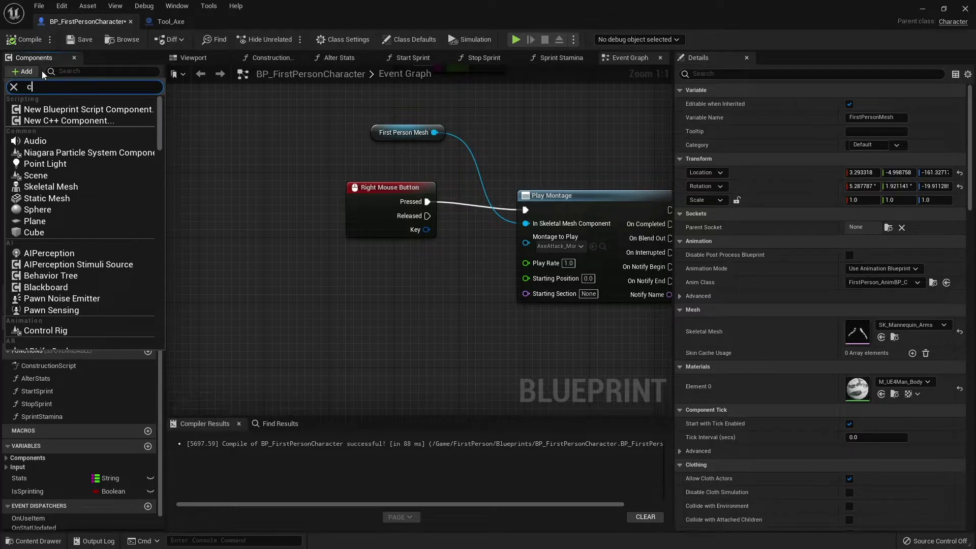
text(hildsa)
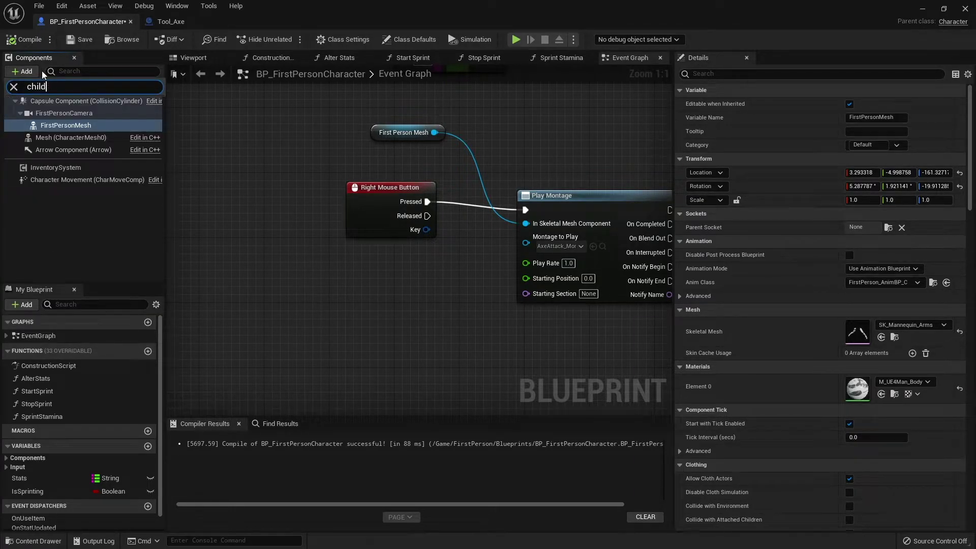
key(BackSpace)
text(a)
text( ac)
key(Return)
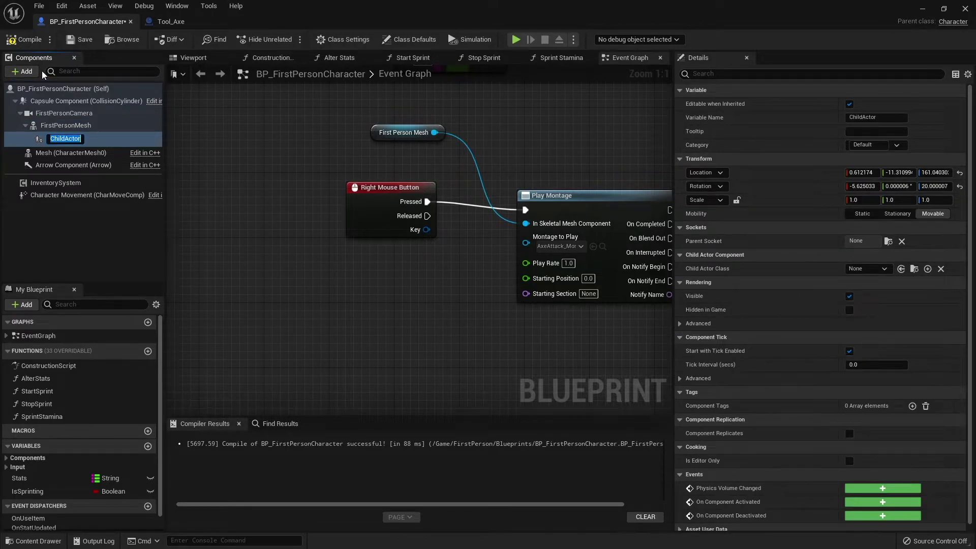
key(Return)
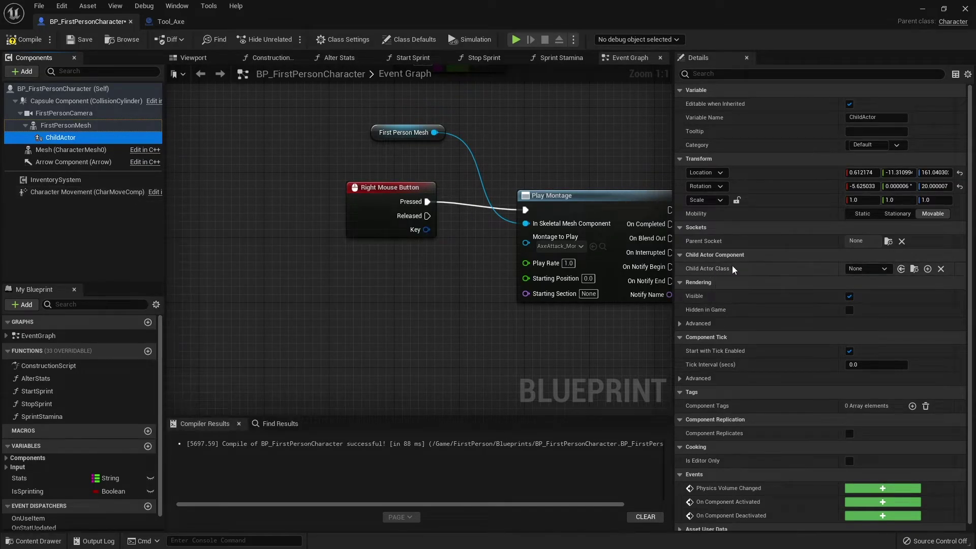
Set the ChildActor's Child Actor Class to Tool_Axe and its Parent Socket to GripPoint.
click(866, 269)
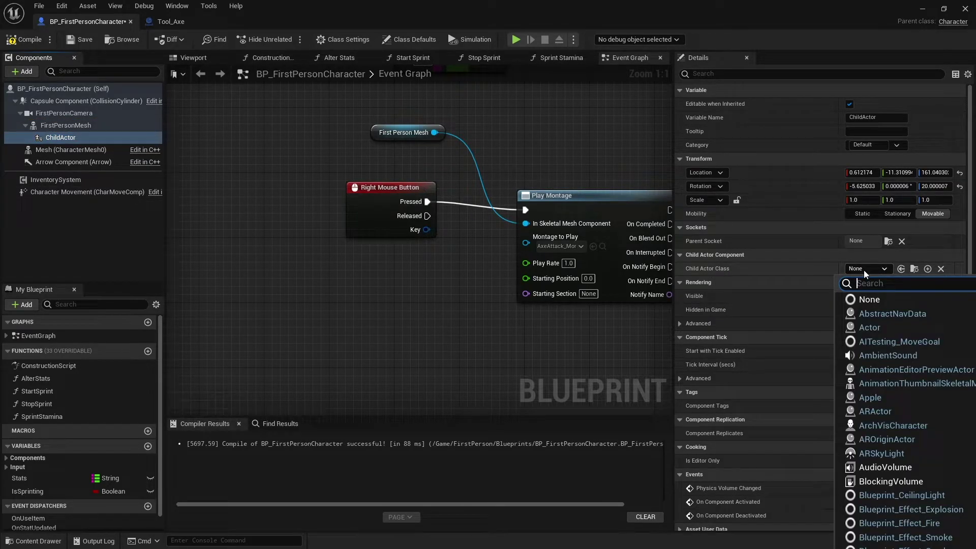
text(tool)
click(882, 345)
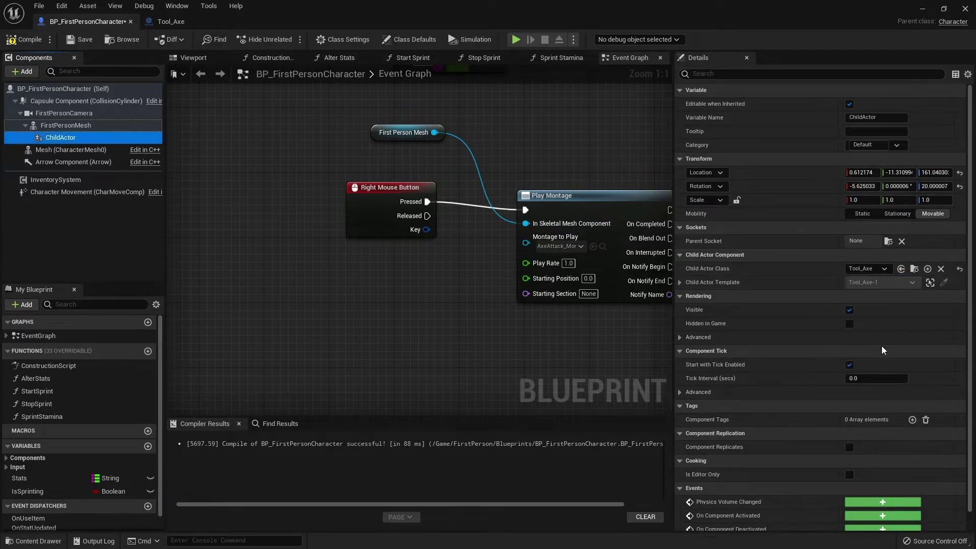
click(193, 57)
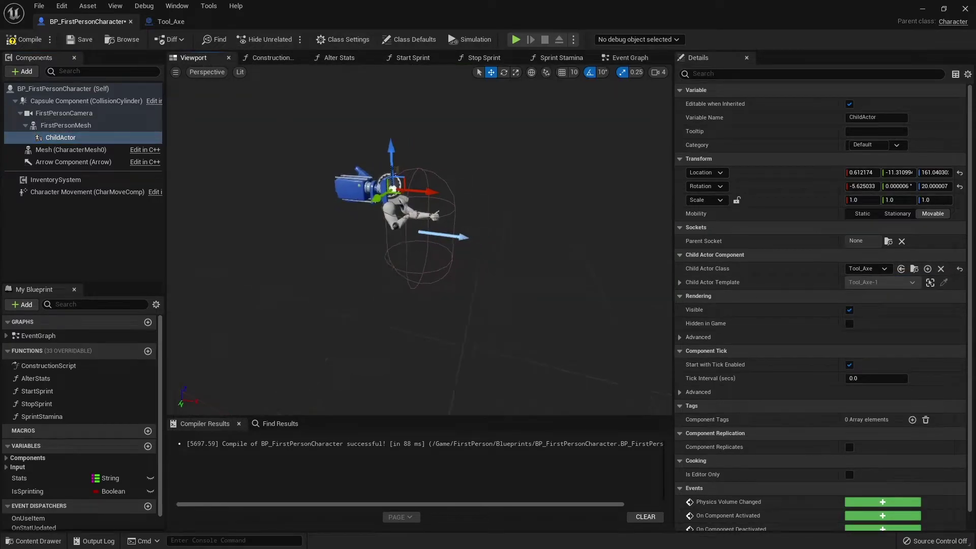
right_drag(419, 239, 270, 239)
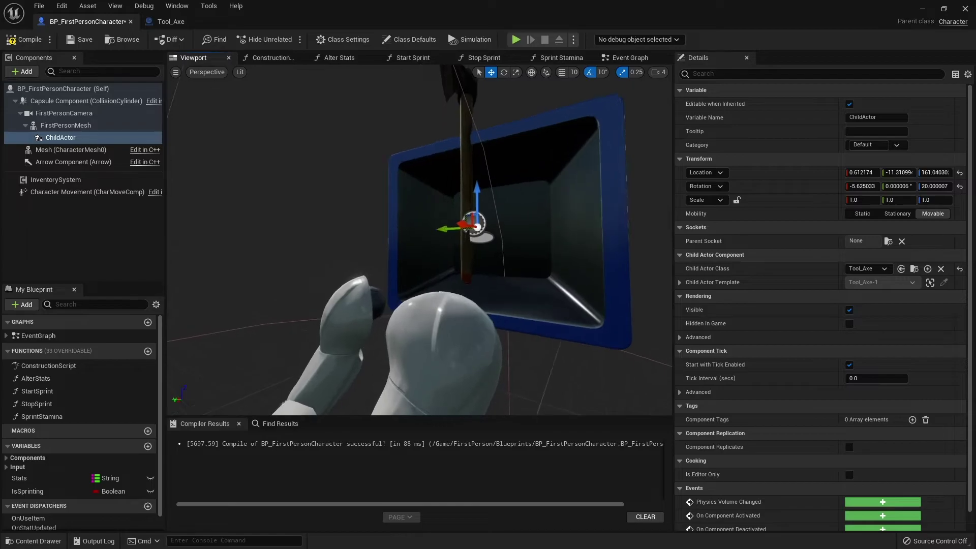
right_drag(478, 272, 366, 272)
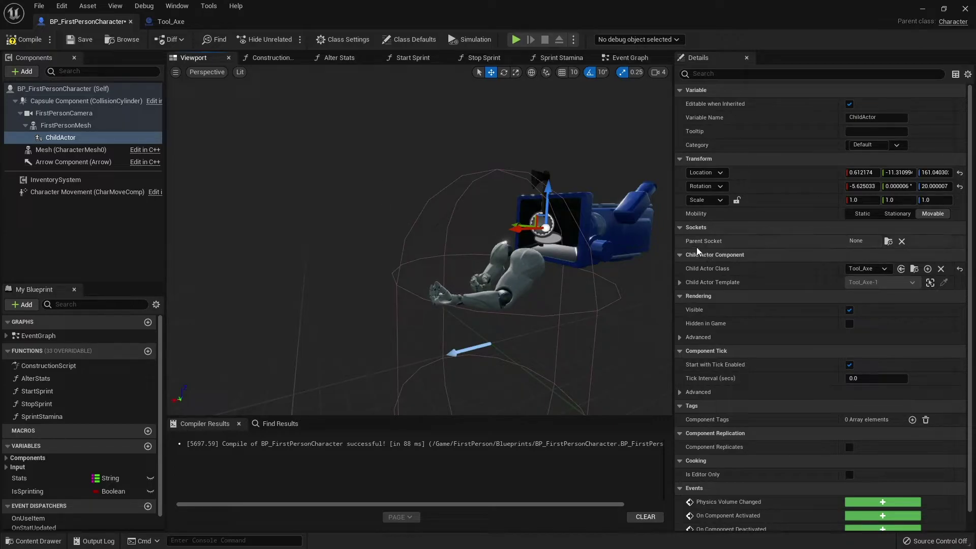
click(888, 241)
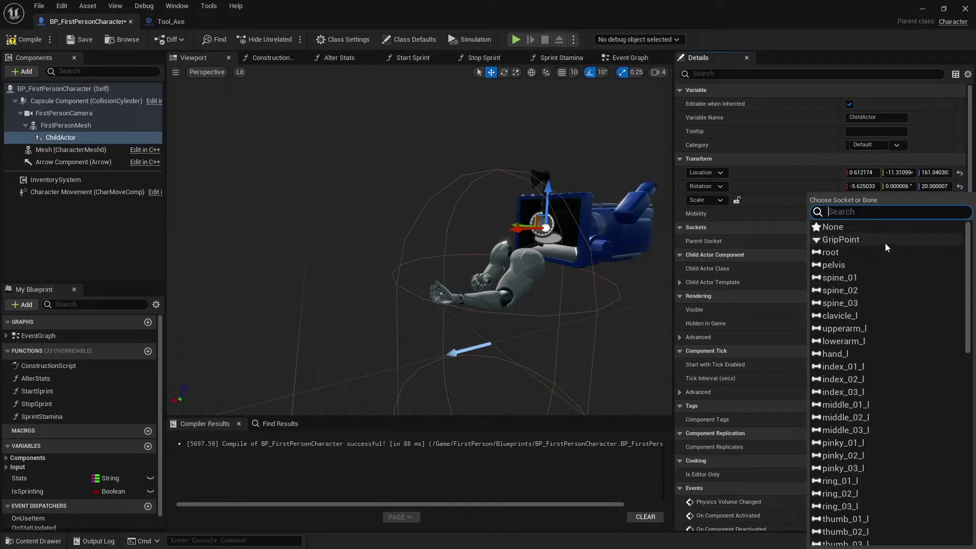
click(844, 240)
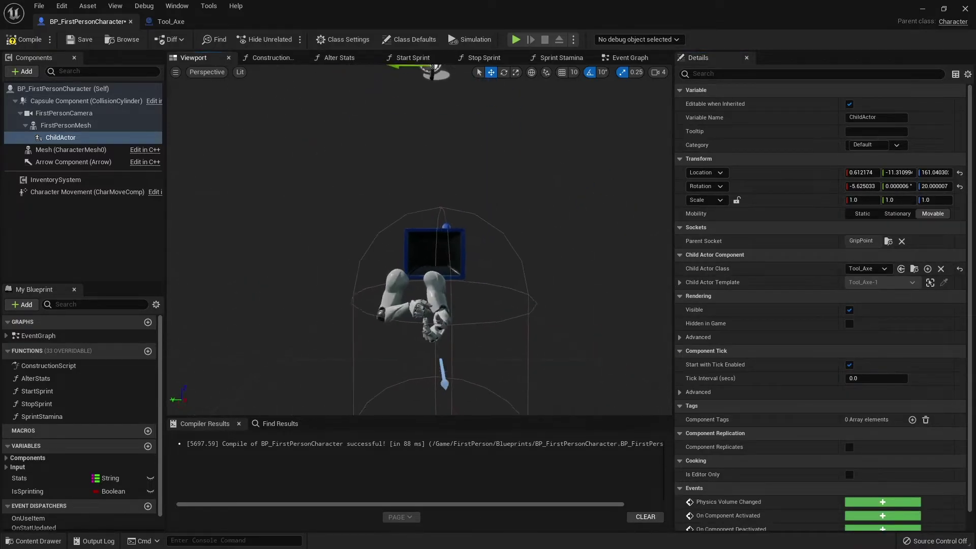
Reset the ChildActor's location and rotation to their zero defaults so the axe sits at the grip socket.
right_drag(419, 240, 481, 252)
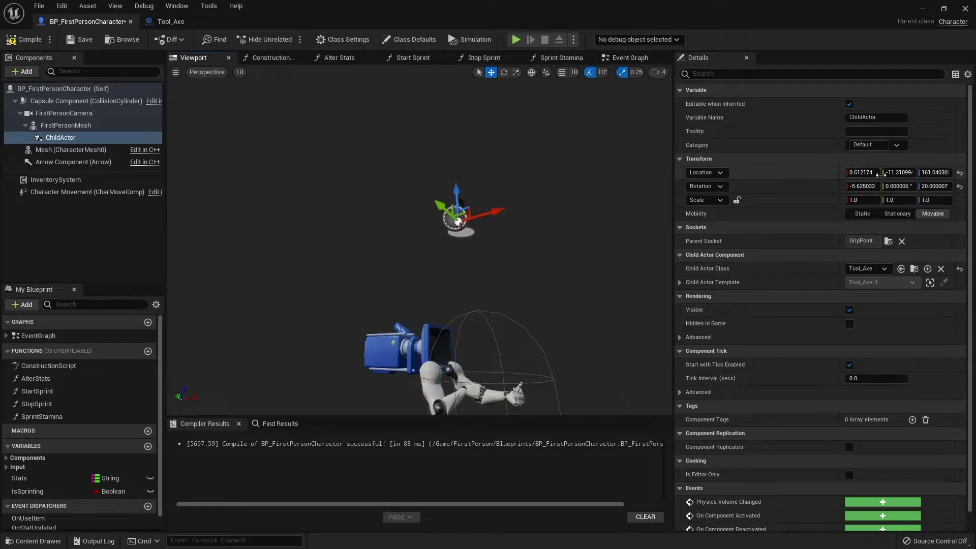
click(959, 173)
click(960, 186)
right_drag(480, 381, 429, 279)
key(w)
key(s)
key(d)
key(w)
key(s)
key(d)
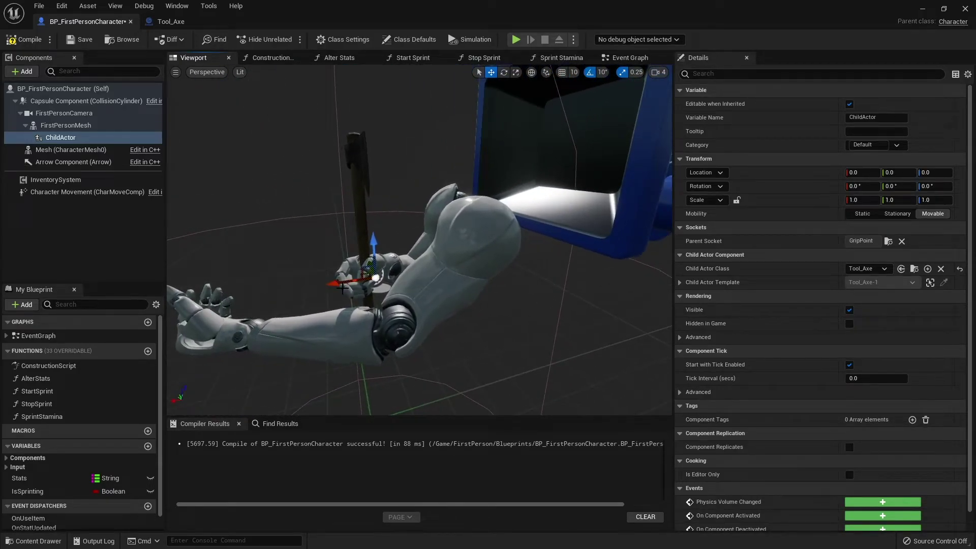
Move the axe into the gripping hand, about 2.95 on Y, and turn its blade forward to about 80° on Z.
drag(335, 284, 368, 252)
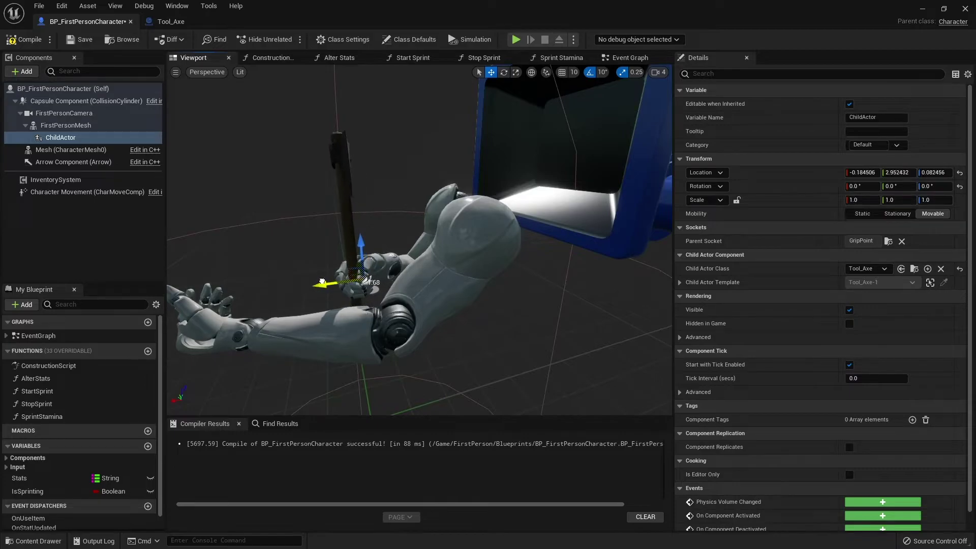
key(e)
drag(327, 305, 277, 280)
key(s)
right_drag(277, 279, 285, 299)
key(w)
key(s)
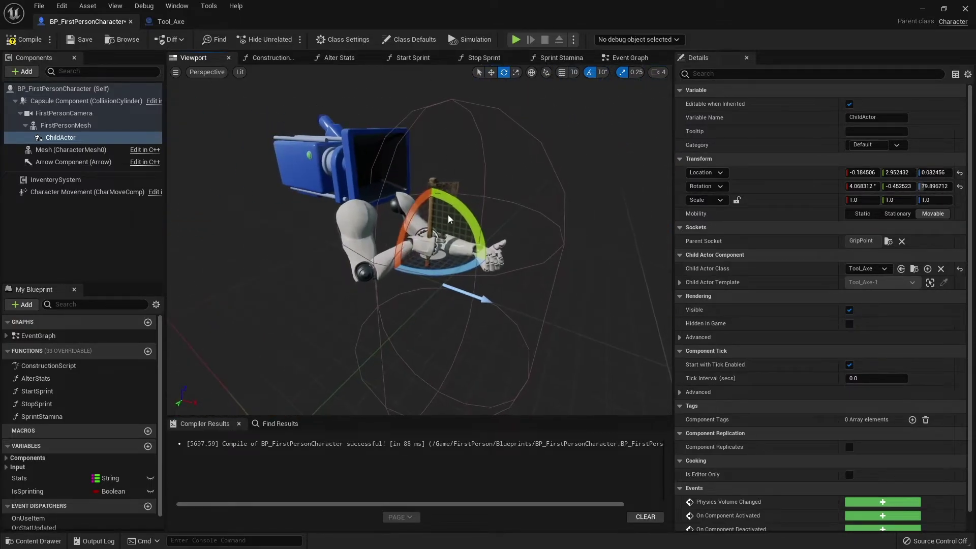
Tilt the axe to about 6.5° on X and -10.1° on Y to fit the grip, and compile and save the character blueprint.
drag(463, 214, 486, 264)
right_drag(486, 264, 499, 190)
key(d)
key(a)
key(w)
key(s)
key(w)
click(22, 39)
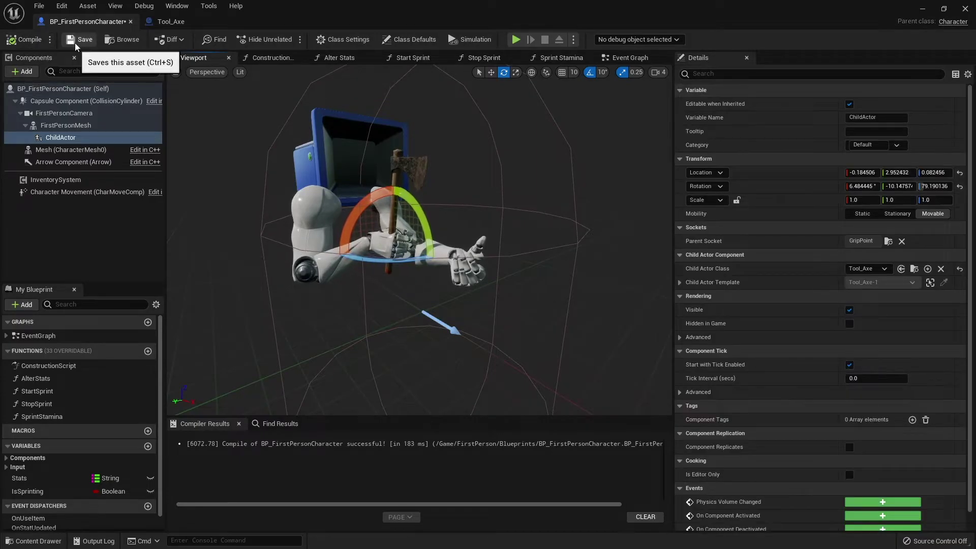
click(75, 44)
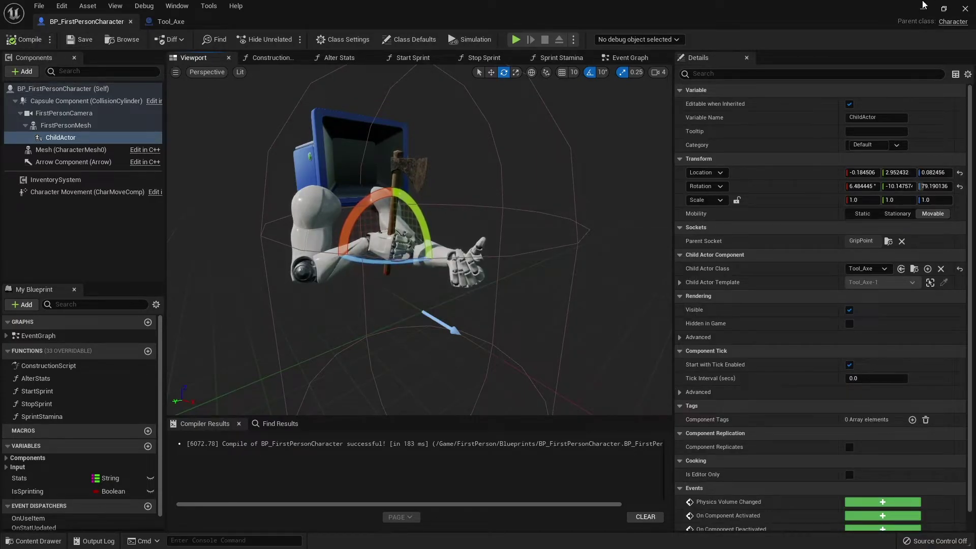
Play-test FirstPersonMap, walking around to examine how the axe sits in the character's hand, and end the play session.
click(922, 8)
click(217, 39)
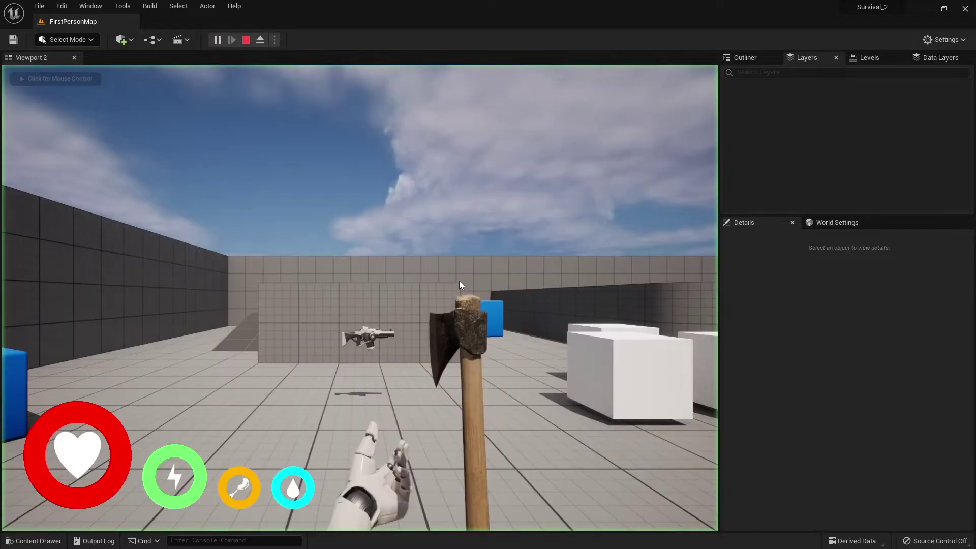
key(s)
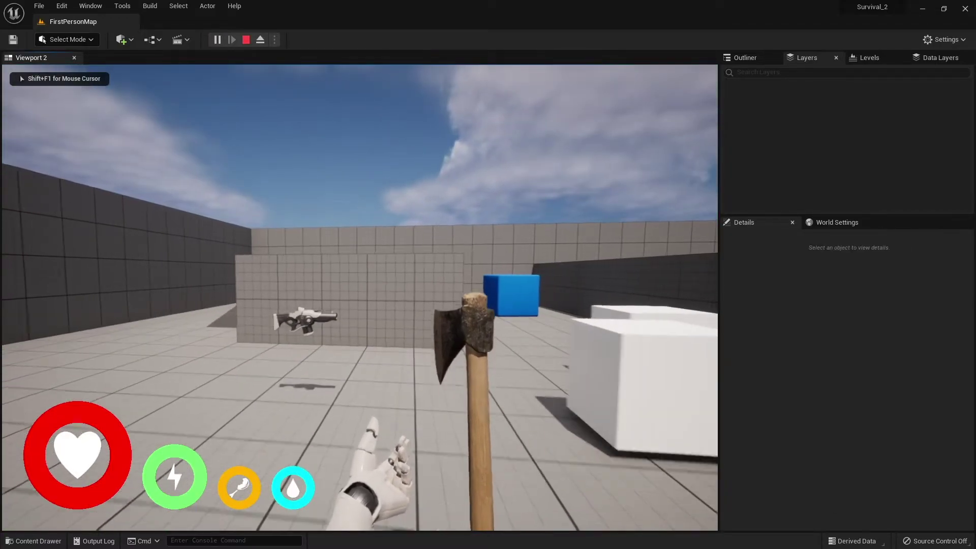
key(1)
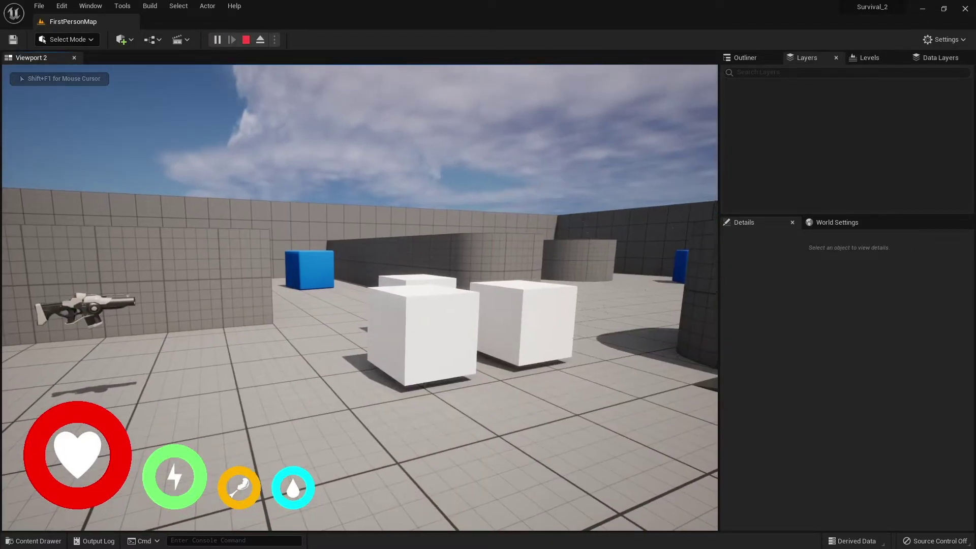
key(s)
key(w)
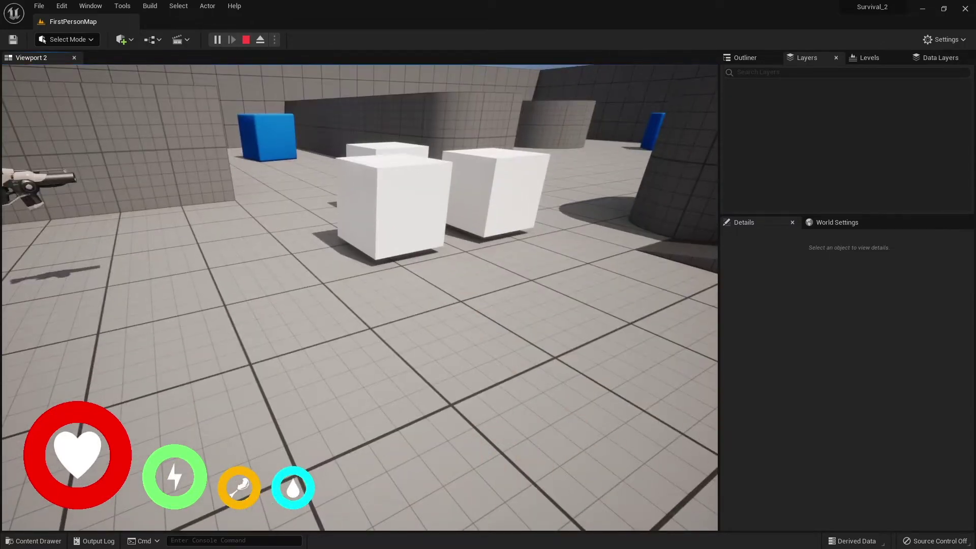
key(w)
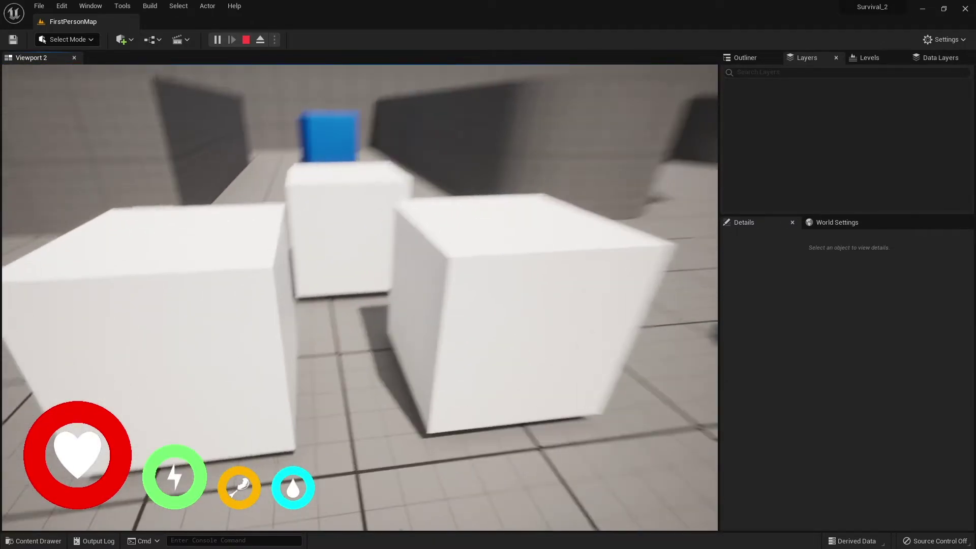
key(w)
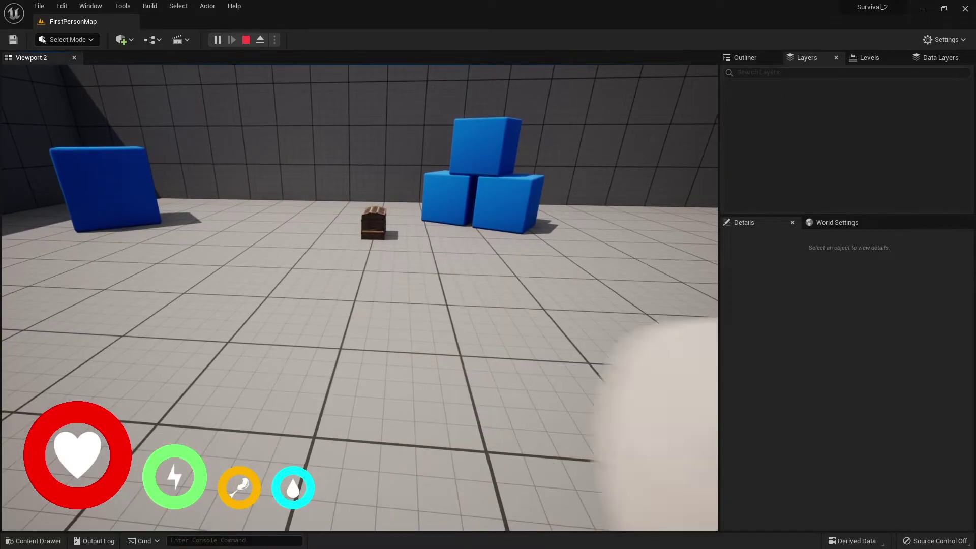
key(w)
key(w)
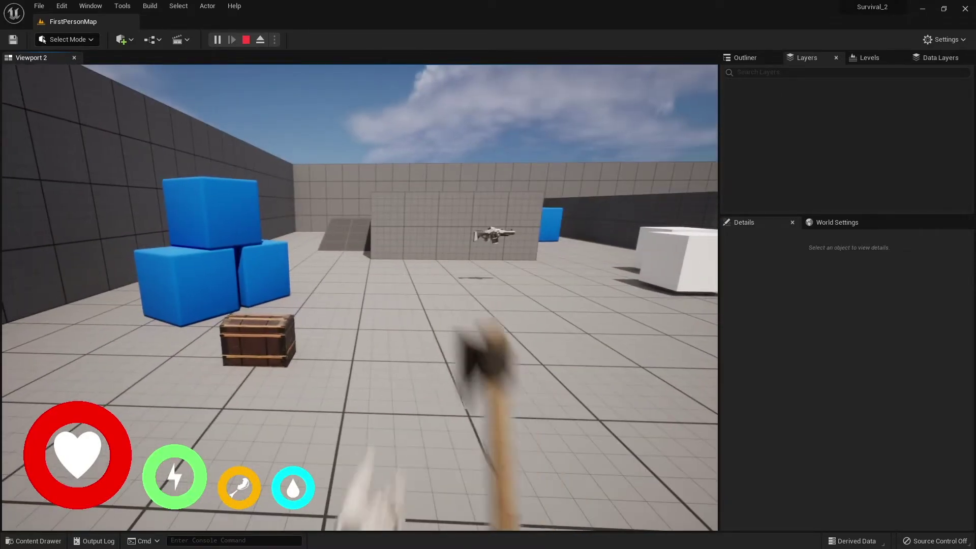
key(Escape)
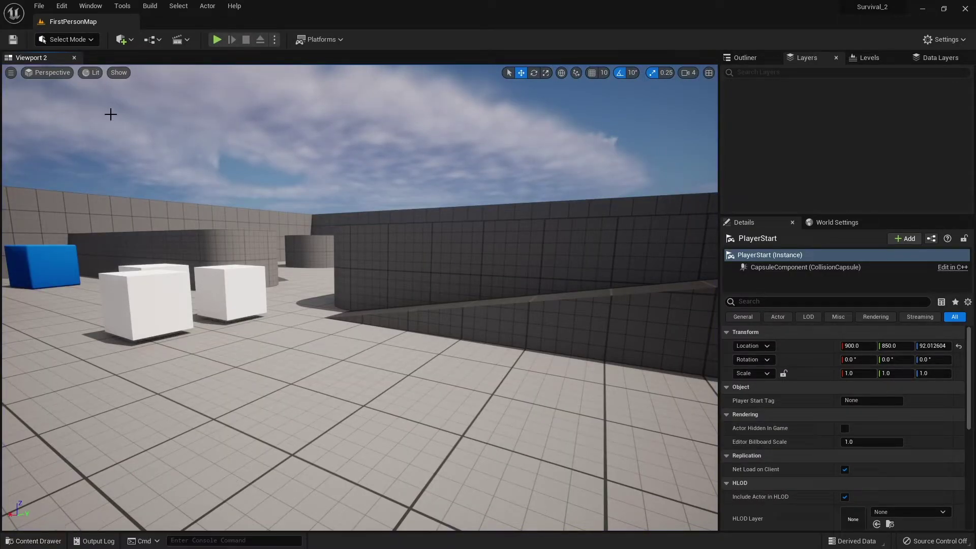
Add the Old Pickaxe 3D asset at Medium Quality from Quixel Bridge to the project, and close Bridge.
click(120, 40)
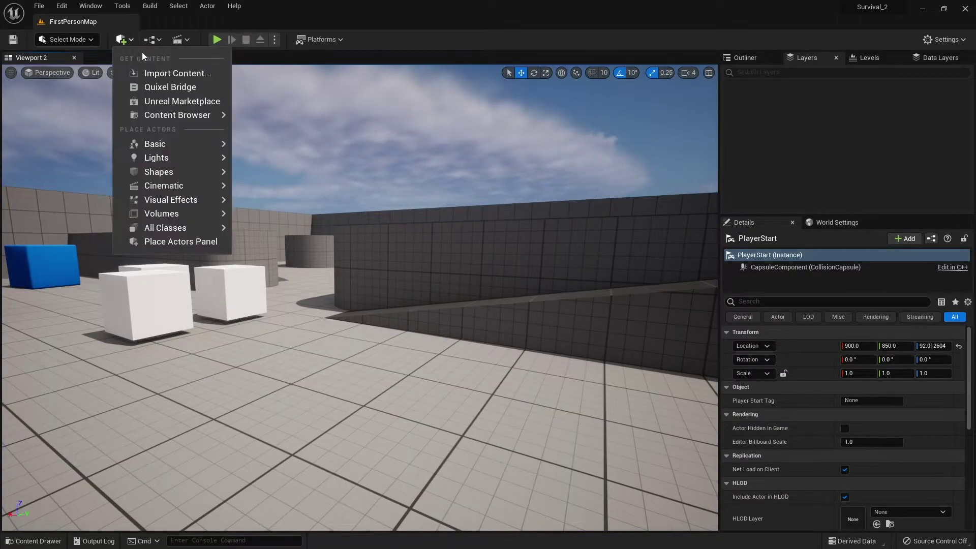
click(189, 89)
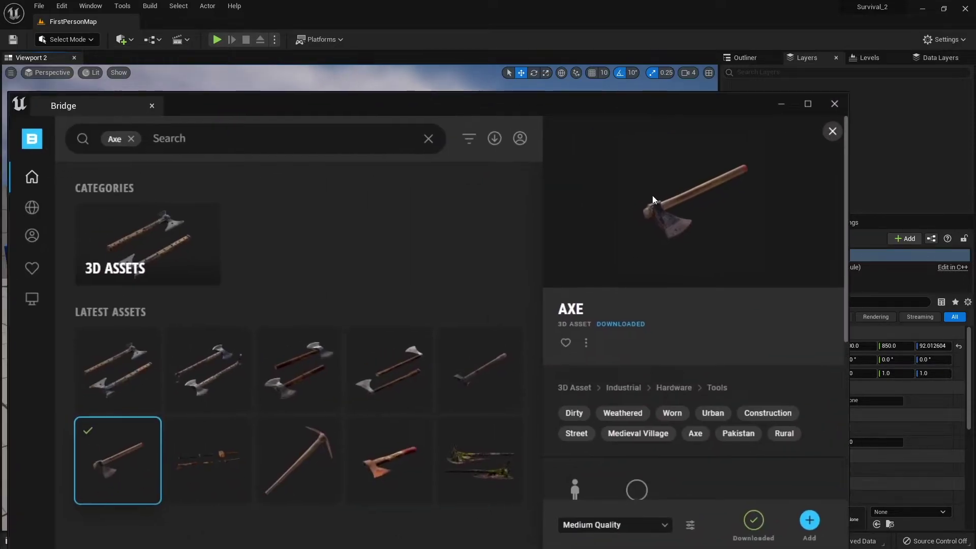
click(285, 460)
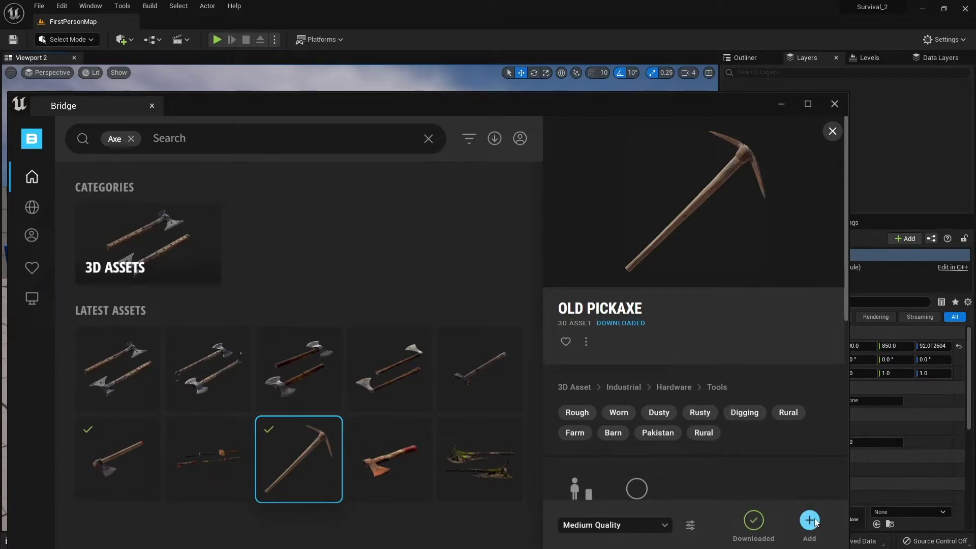
click(834, 105)
drag(704, 131, 0, 101)
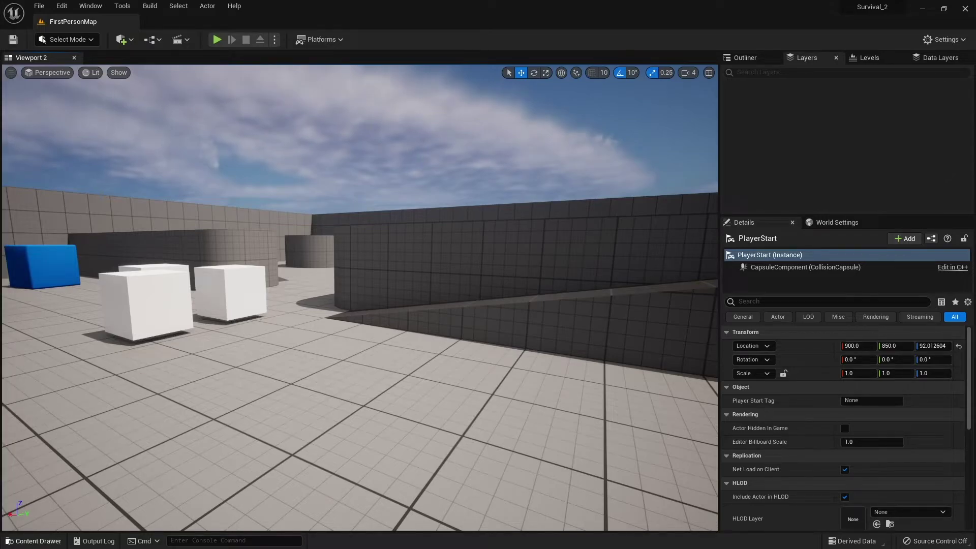
Create a child blueprint class of Tool in the Tools folder, name it Tool_Pickaxe, and open it.
click(33, 540)
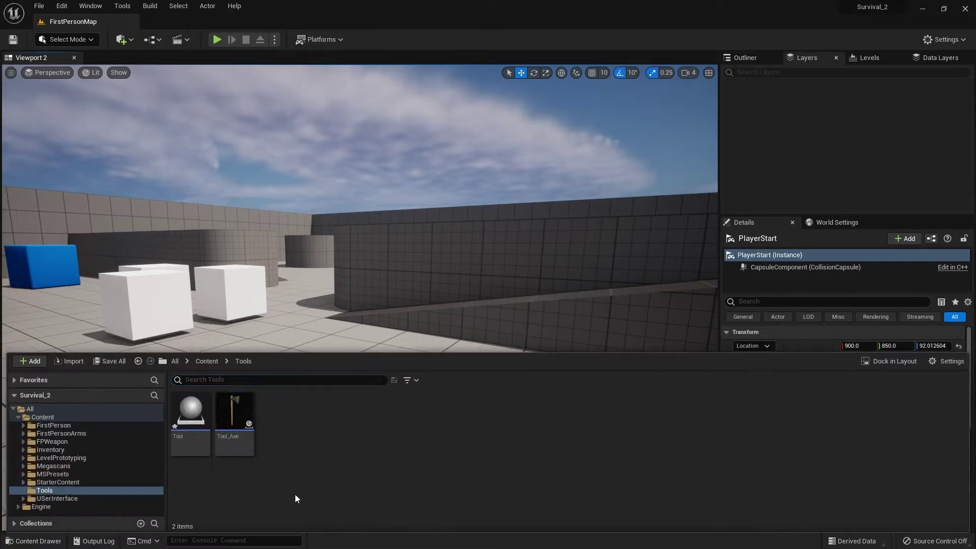
right_click(198, 412)
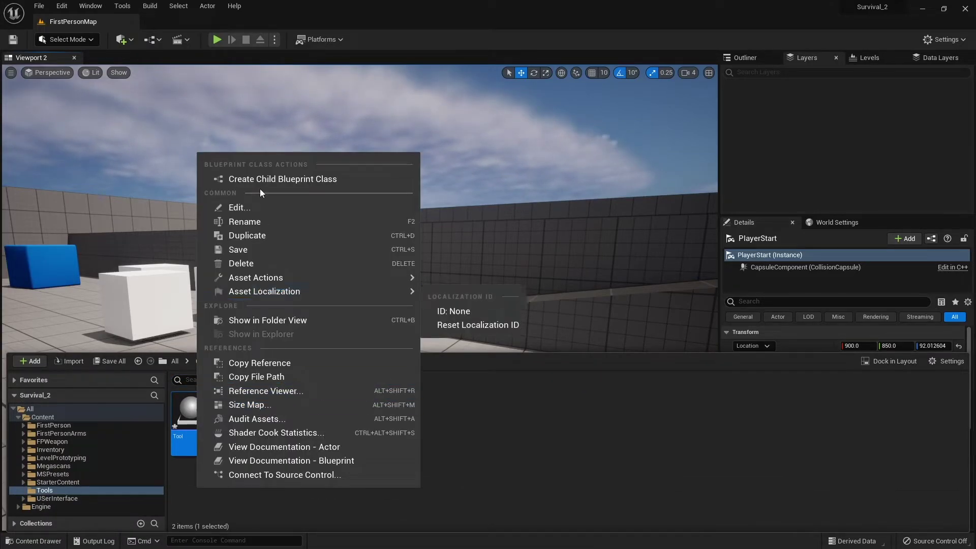
click(254, 180)
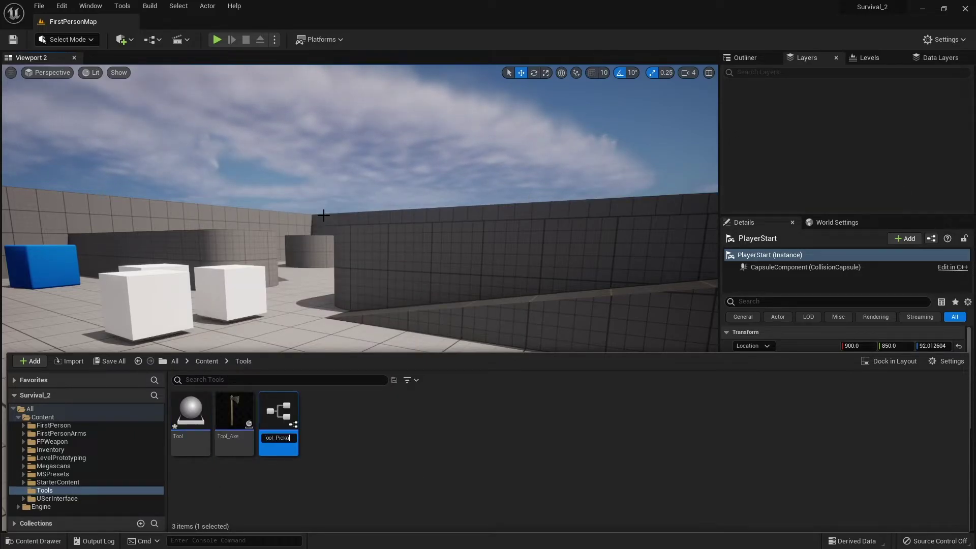
double_click(288, 446)
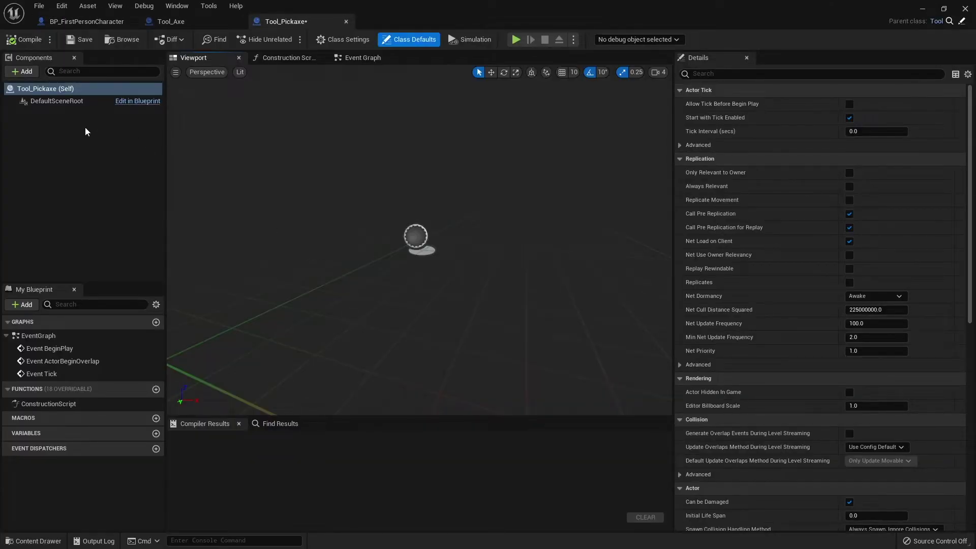
Add a static mesh component to Tool_Pickaxe and assign it the S_Old_Pickaxe mesh.
click(21, 72)
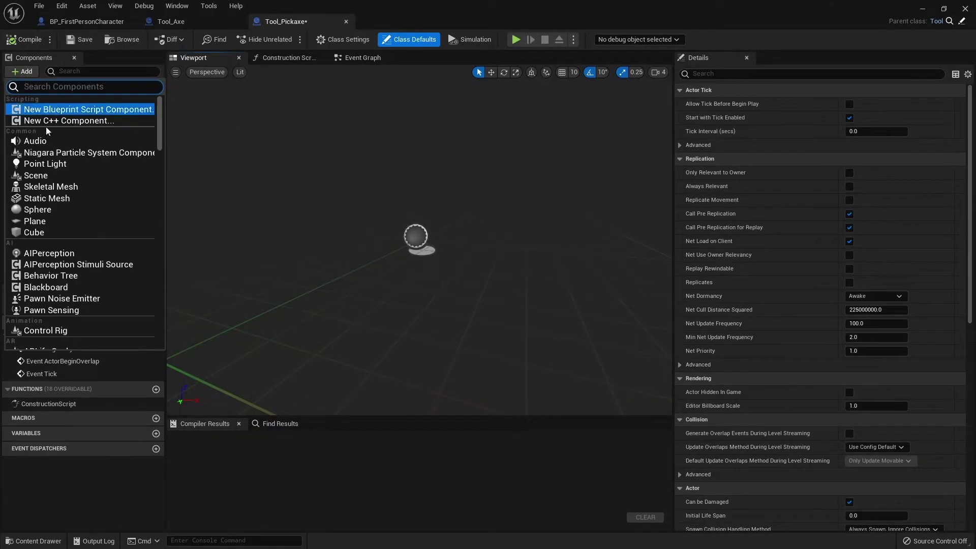
click(51, 185)
drag(0, 168, 855, 277)
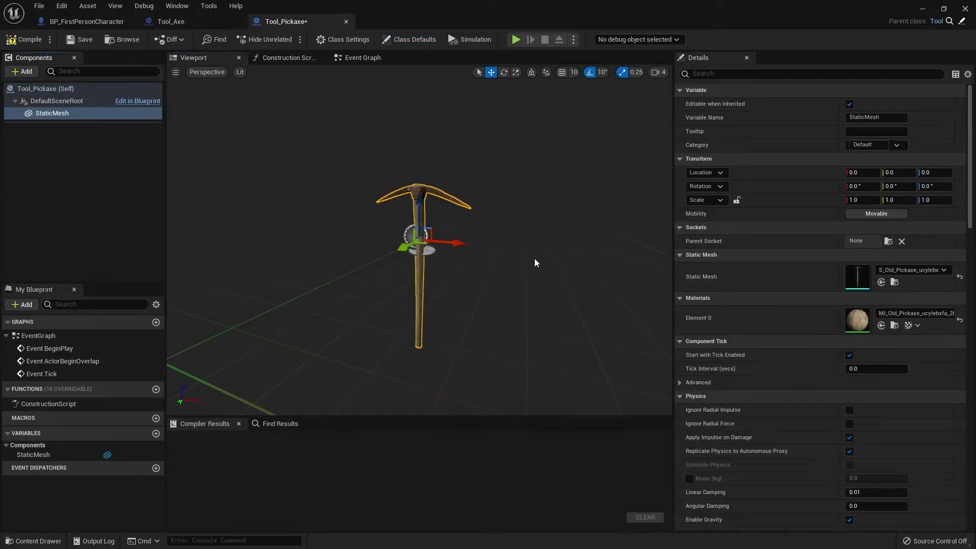
Rotate the pickaxe mesh to 90° on Z and raise it to about 19.5 on Z, and compile and save Tool_Pickaxe.
mouse_move(575, 283)
right_down()
mouse_move(509, 283)
mouse_move(575, 283)
right_up()
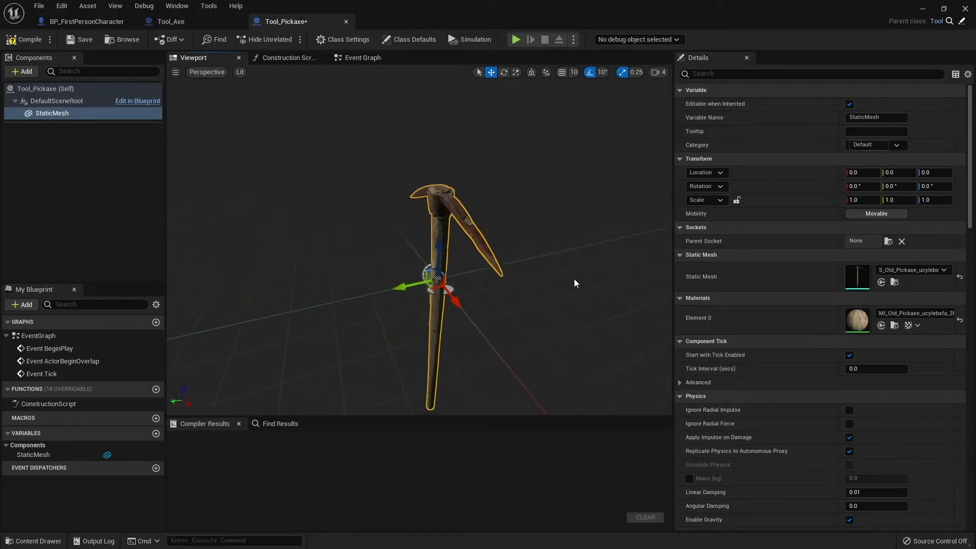
key(e)
drag(431, 315, 480, 315)
key(w)
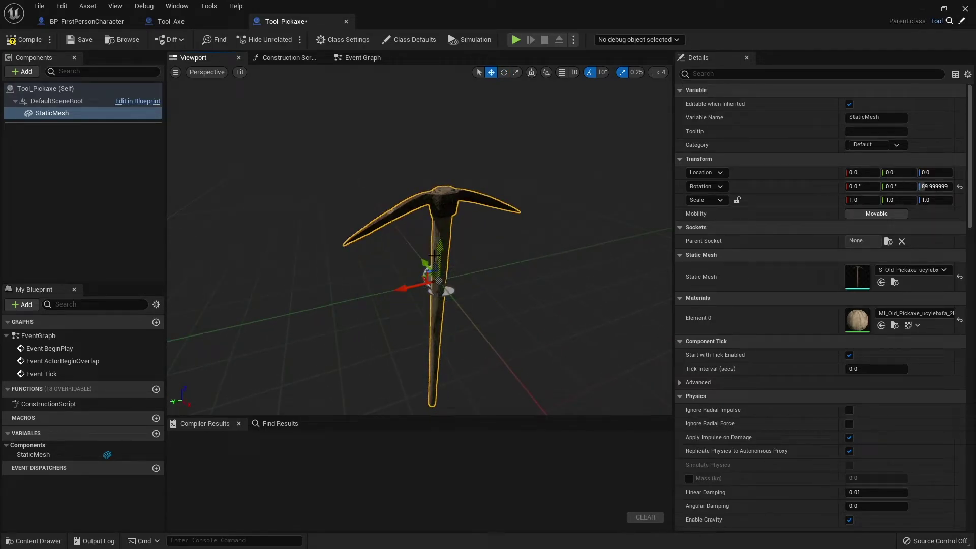
drag(443, 250, 416, 180)
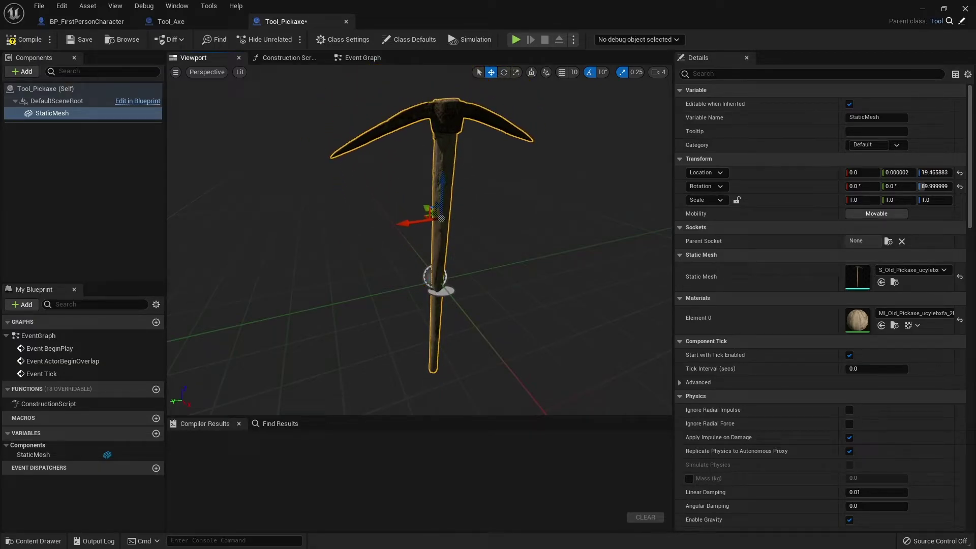
click(23, 39)
click(76, 41)
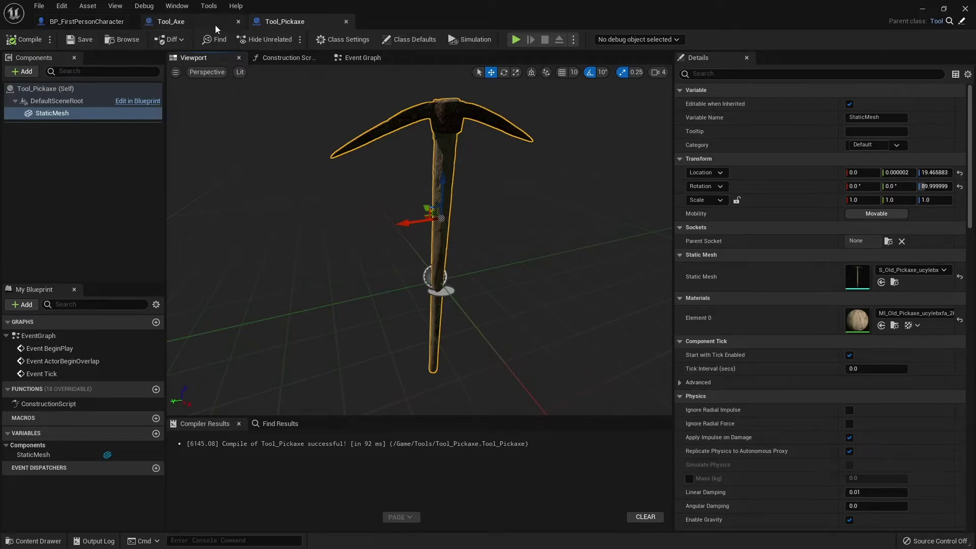
Set the child actor class of BP_FirstPersonCharacter's ChildActor to Tool_Pickaxe.
click(86, 22)
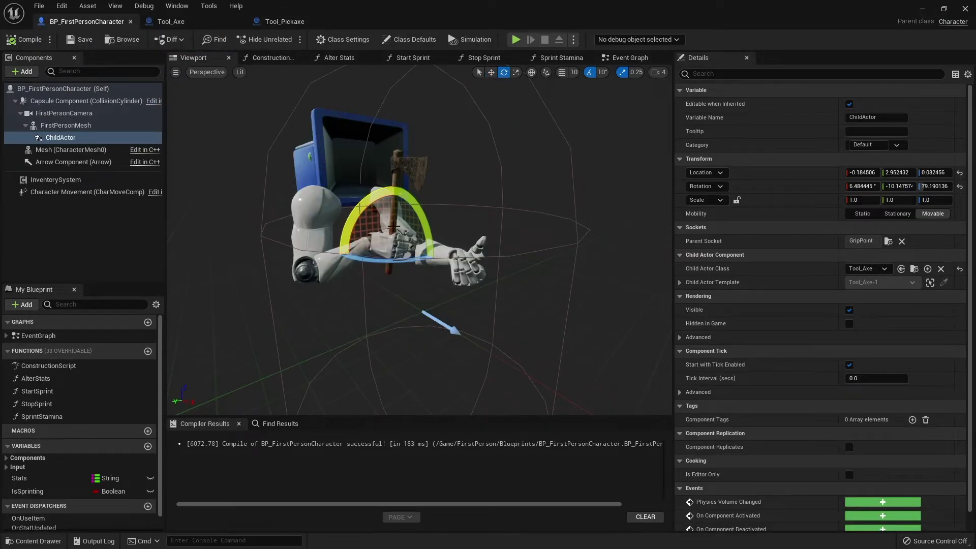
right_drag(520, 294, 335, 294)
drag(458, 289, 523, 292)
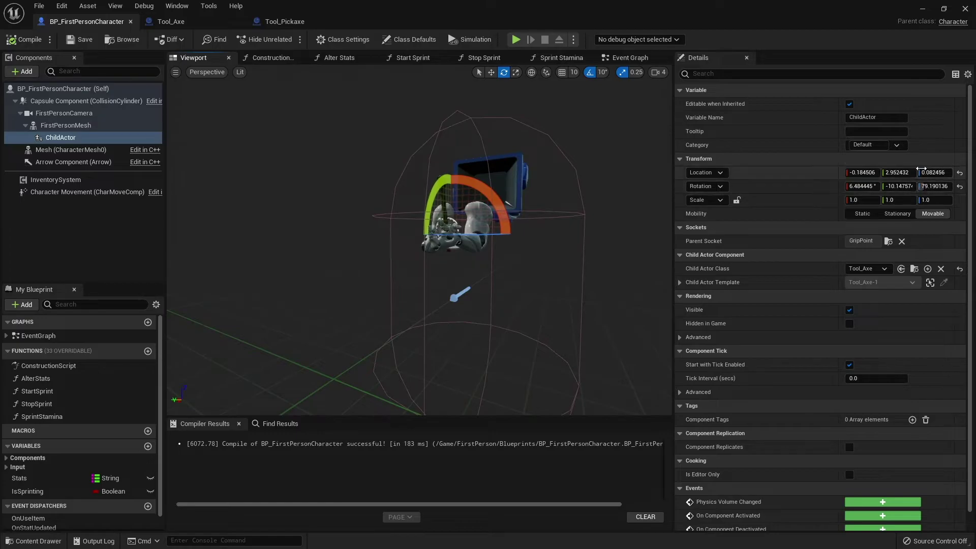
click(876, 270)
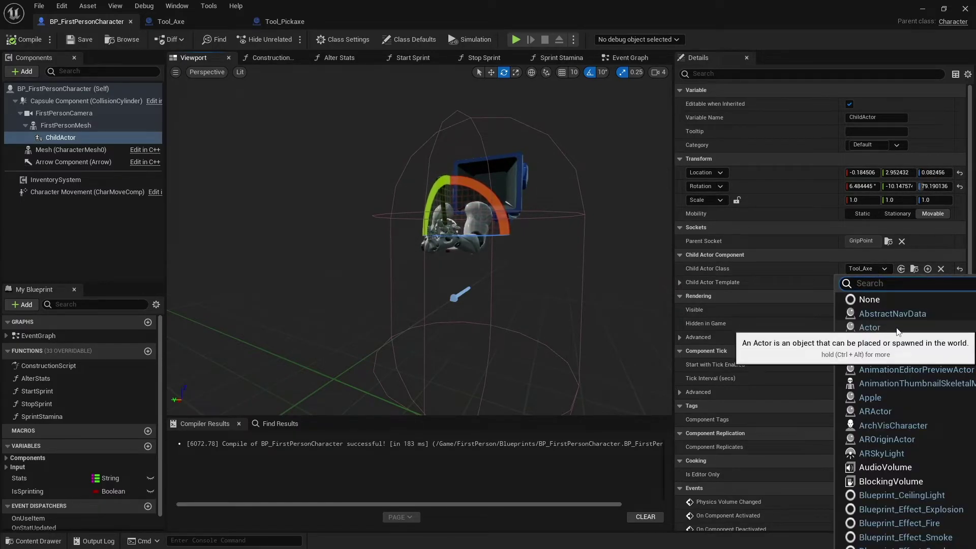
text(picka)
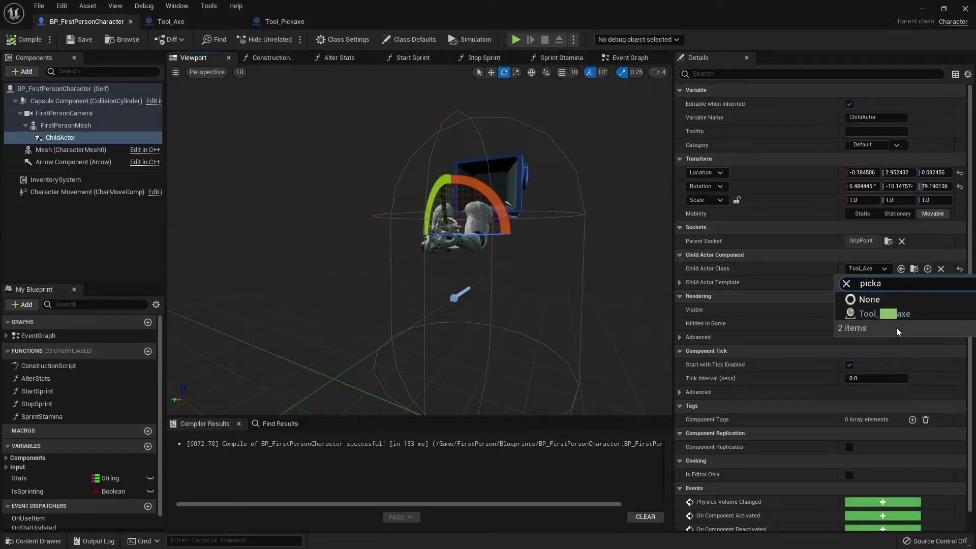
click(884, 314)
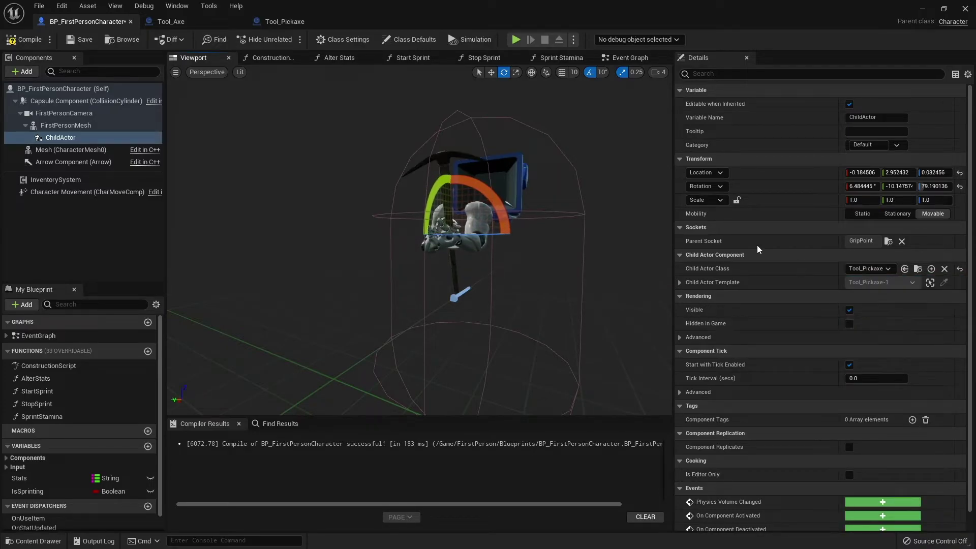
Turn the mesh in Tool_Pickaxe back to 0° on Z, compile, and check its orientation in the character's hand.
right_drag(509, 280, 493, 325)
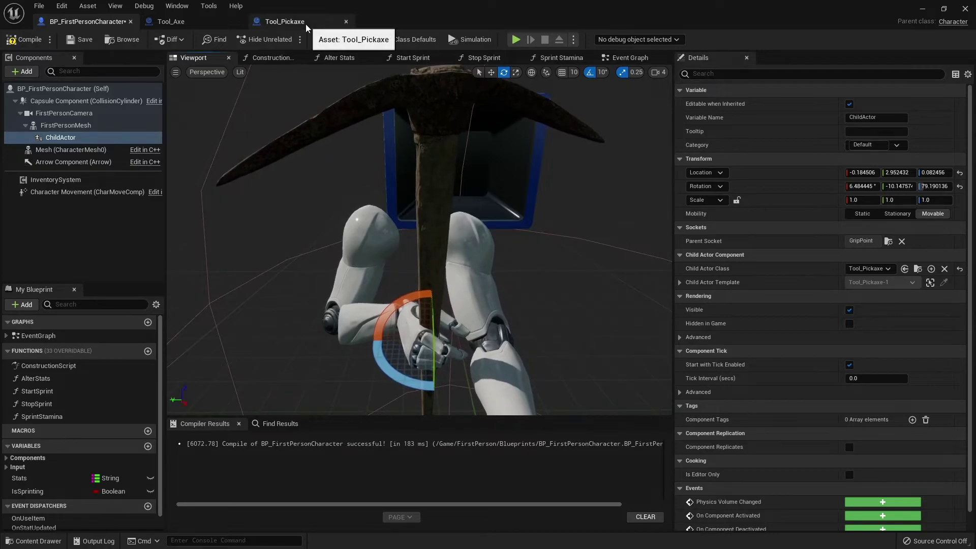
click(285, 21)
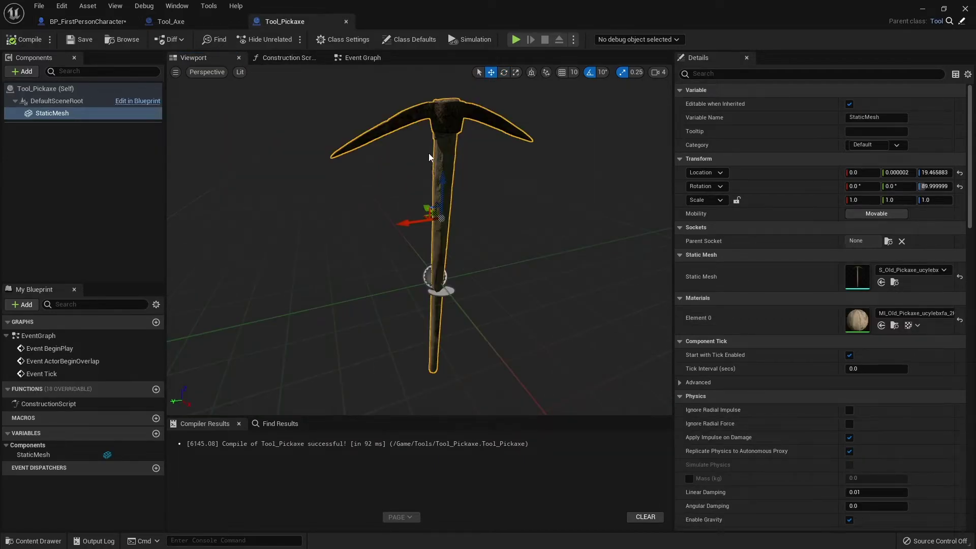
drag(438, 152, 438, 149)
drag(382, 227, 475, 244)
click(23, 41)
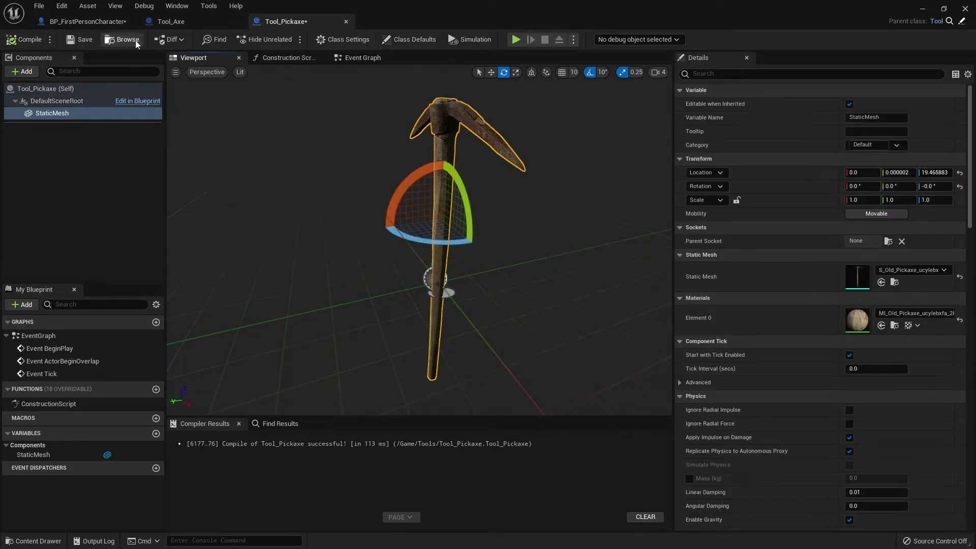
click(86, 22)
key(f)
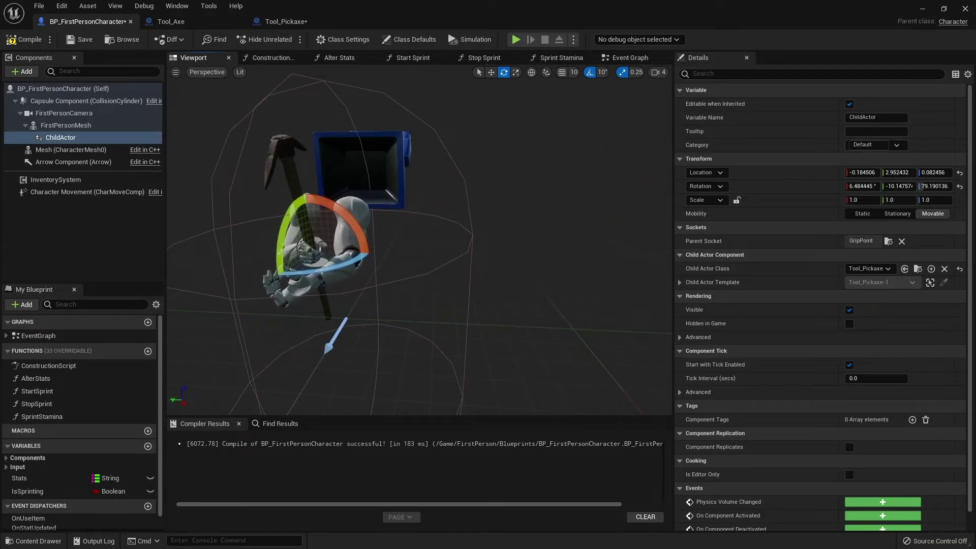
Tilt the mesh in Tool_Pickaxe to 10° on X, compile, and check the grip in BP_FirstPersonCharacter.
click(283, 23)
drag(408, 177, 414, 185)
click(30, 40)
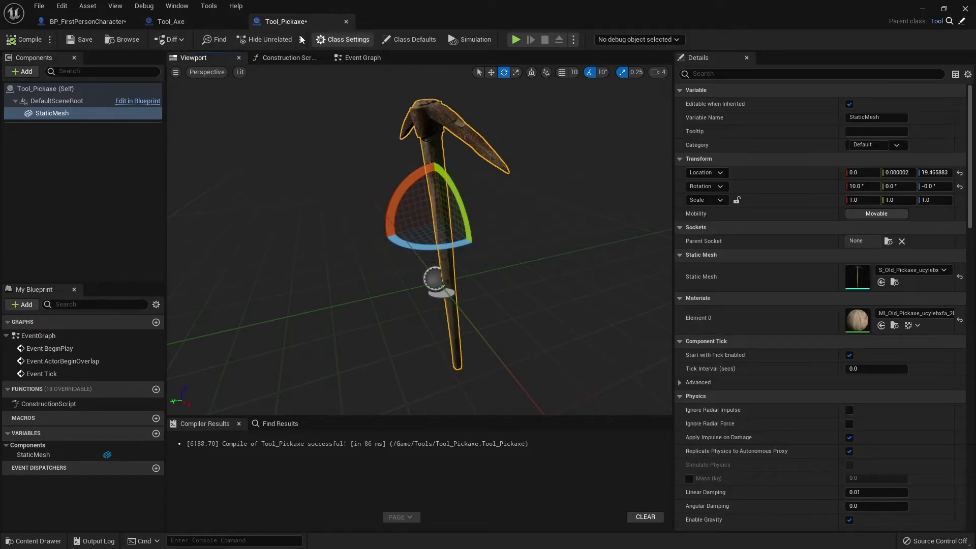
click(88, 22)
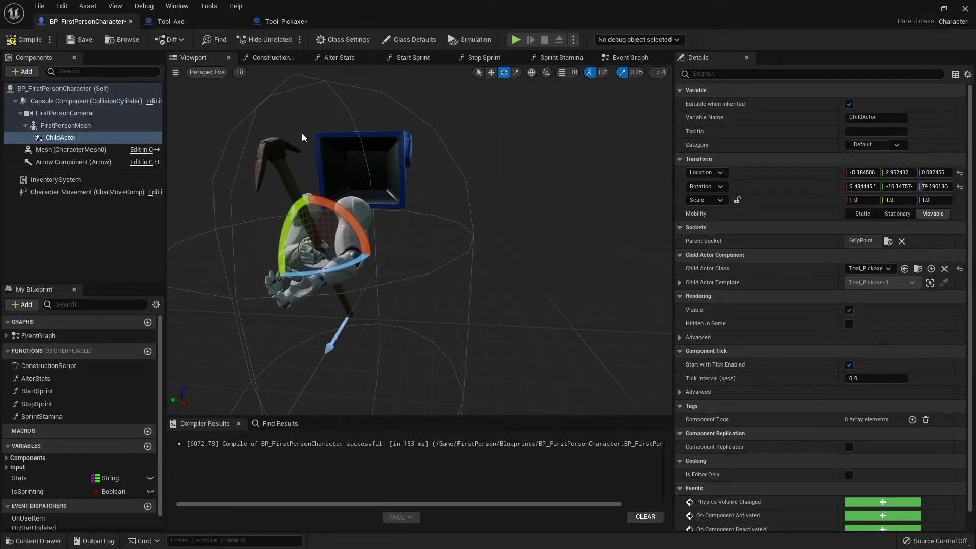
Play-test FirstPersonMap, walking around and swinging the pickaxe to examine how it sits in the hand, and end the play session.
click(922, 9)
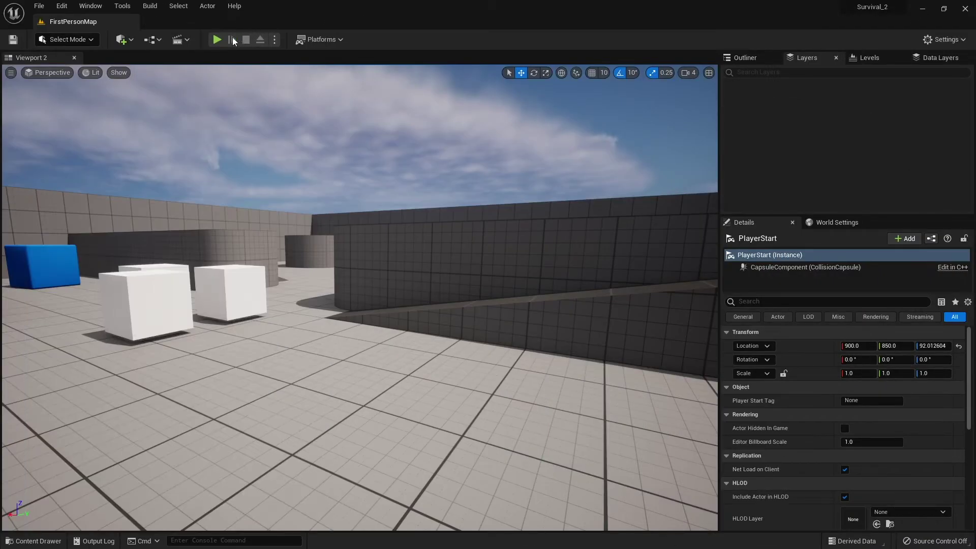
click(232, 40)
click(316, 134)
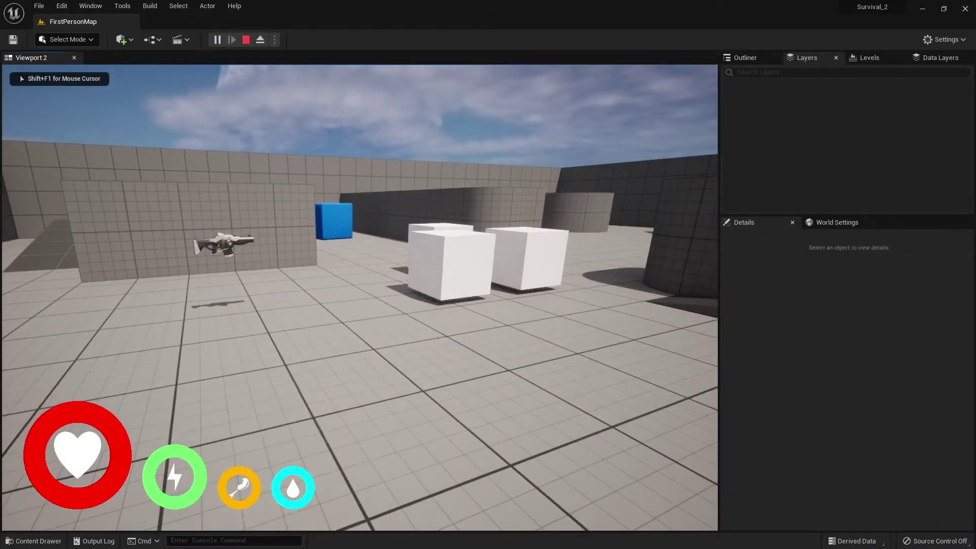
click(360, 298)
key(w)
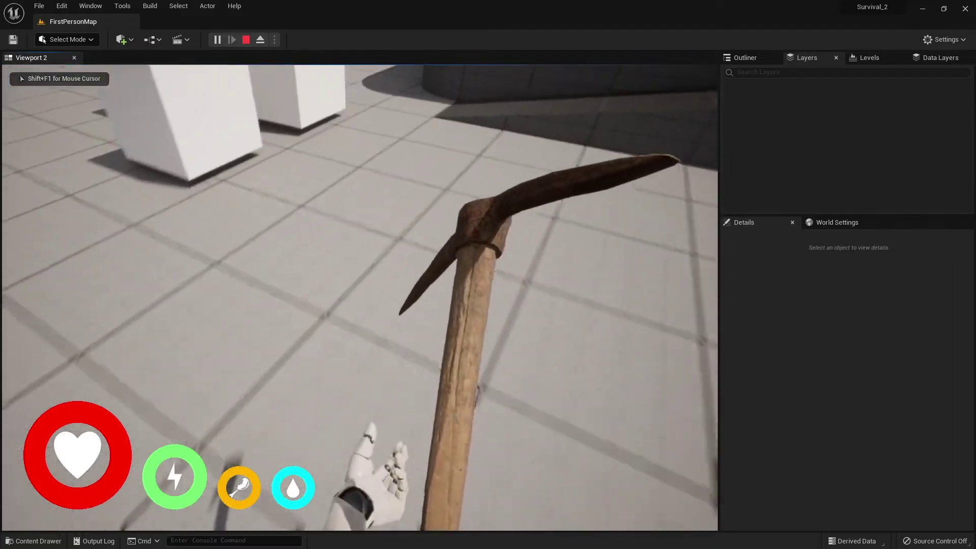
key(w)
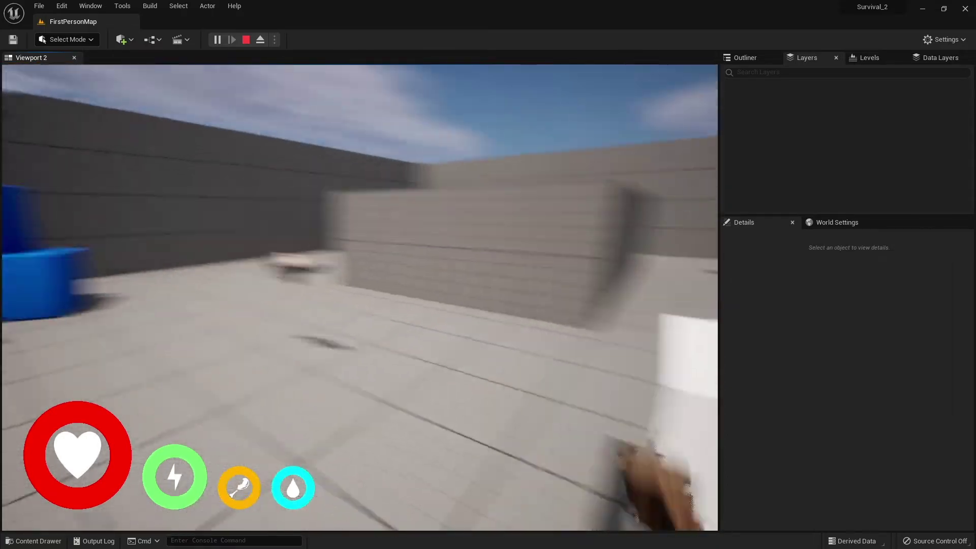
click(359, 298)
click(359, 297)
key(w)
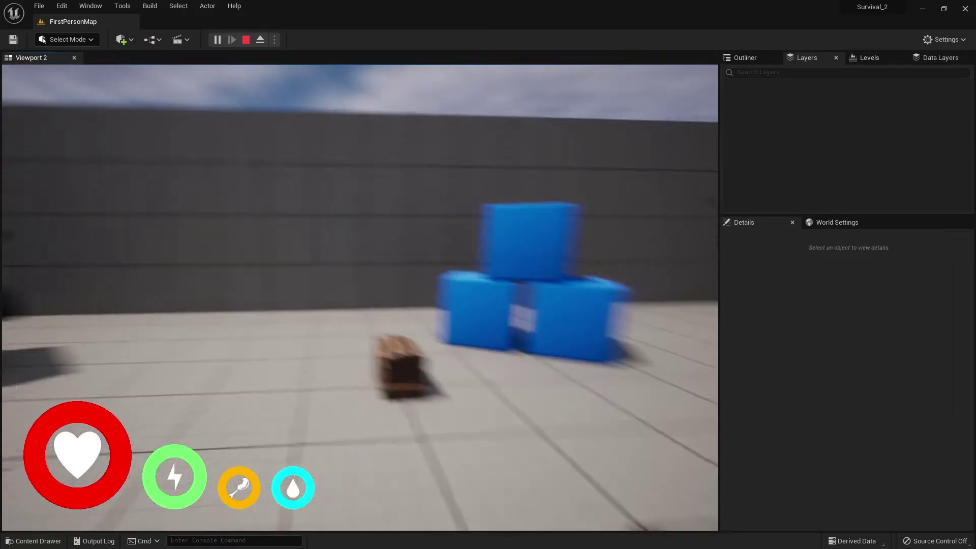
key(w)
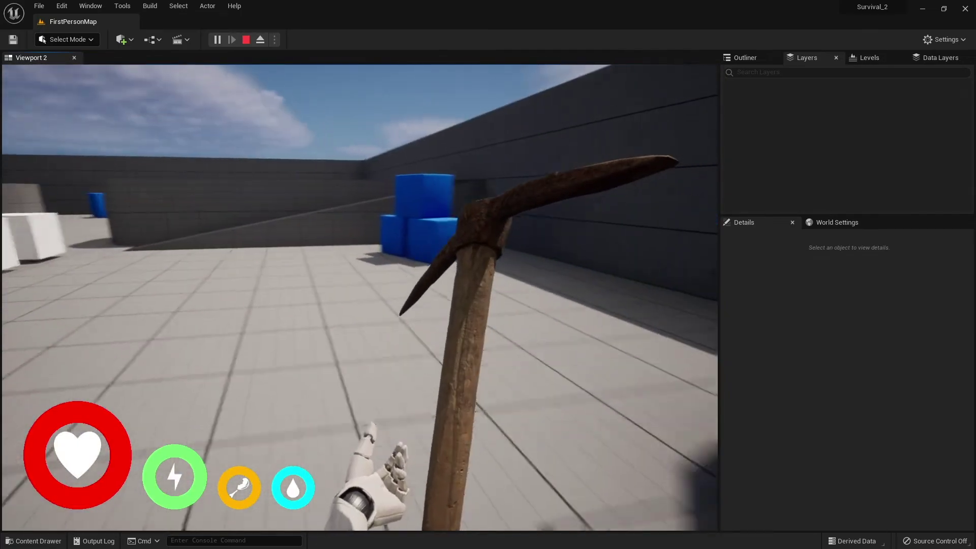
key(w)
click(359, 297)
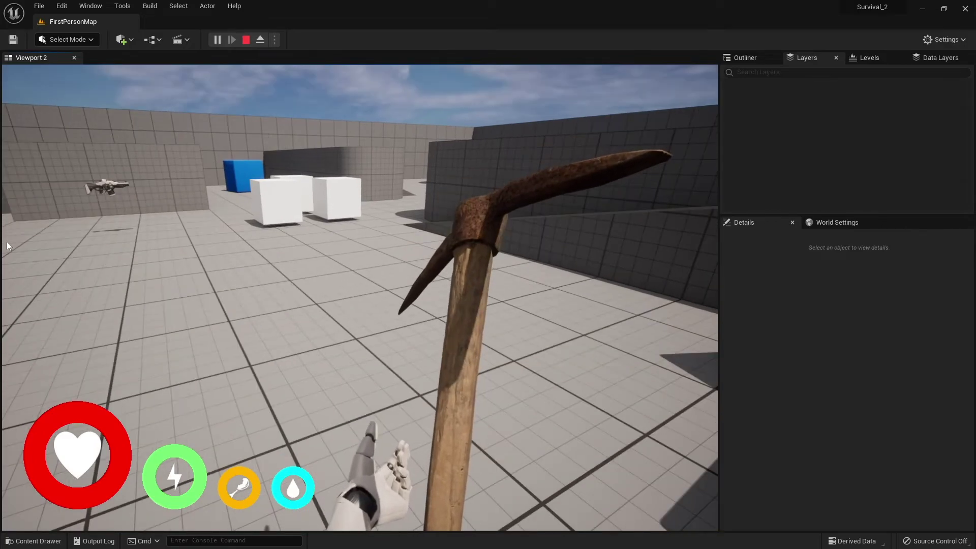
key(Escape)
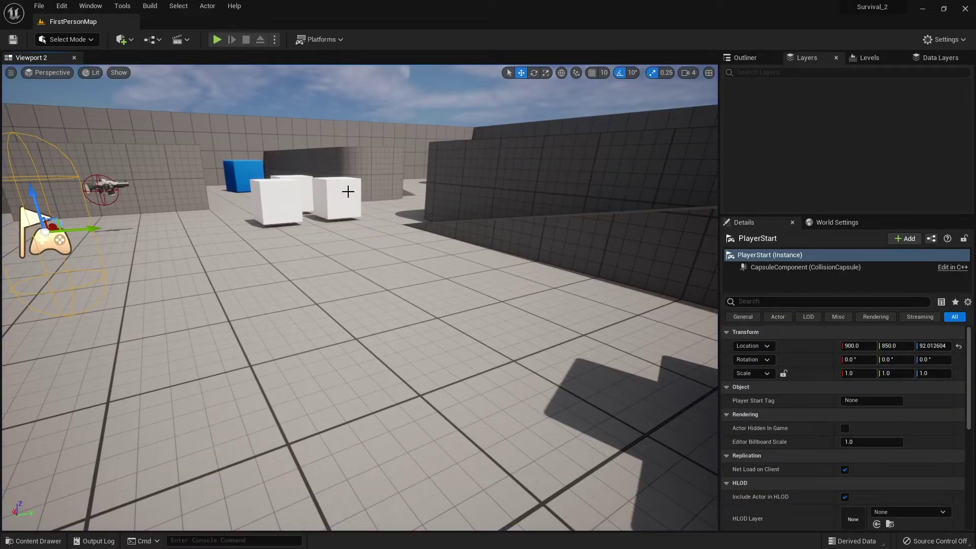